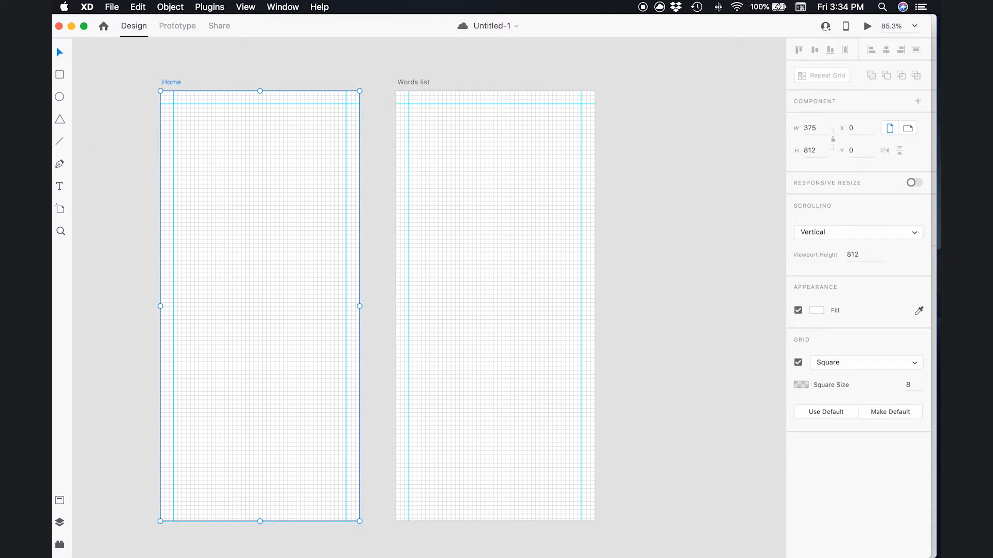
Draw a circle about 192 px in diameter in the upper half of the Home artboard and save the document
left_click(59, 98)
left_click(213, 203)
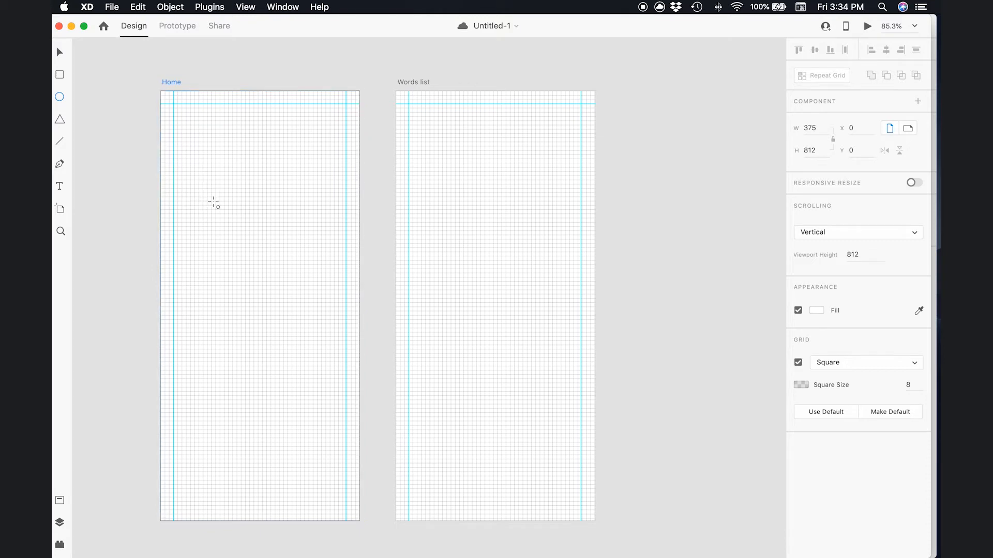
left_click_drag(214, 203, 304, 321)
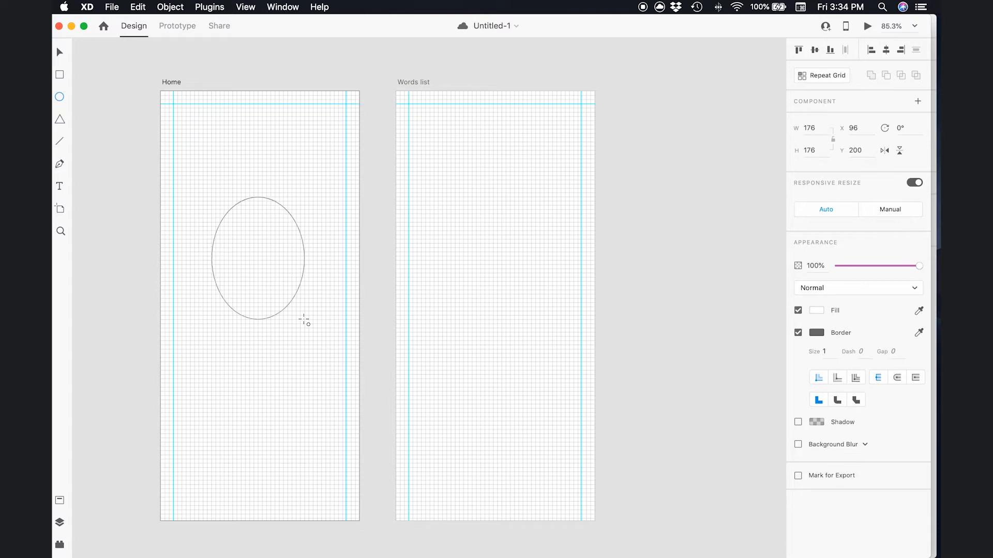
key("shift")
key("shift")
key("shift")
left_click_drag(305, 334, 314, 351)
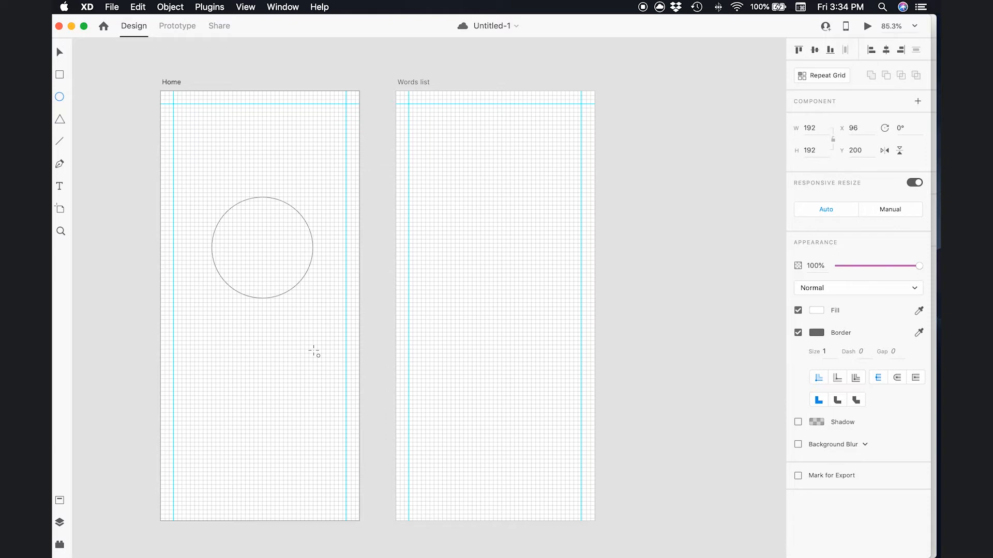
left_click_drag(313, 351, 314, 352)
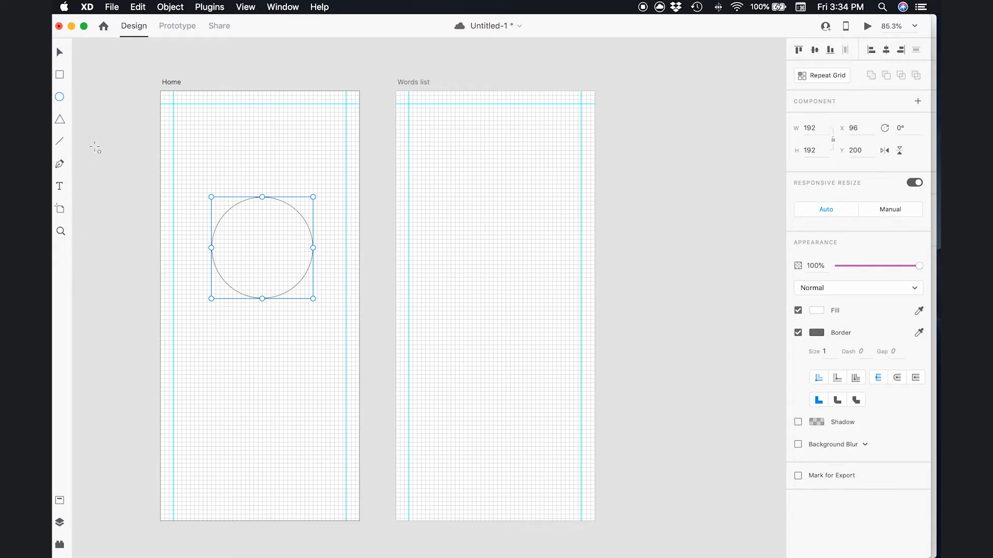
key("super+s")
Move the circle so it is centered horizontally on the Home artboard, keeping its vertical position
left_click(59, 53)
mouse_move(265, 256)
left_mouse_down()
mouse_move(252, 257)
mouse_move(266, 256)
left_mouse_up()
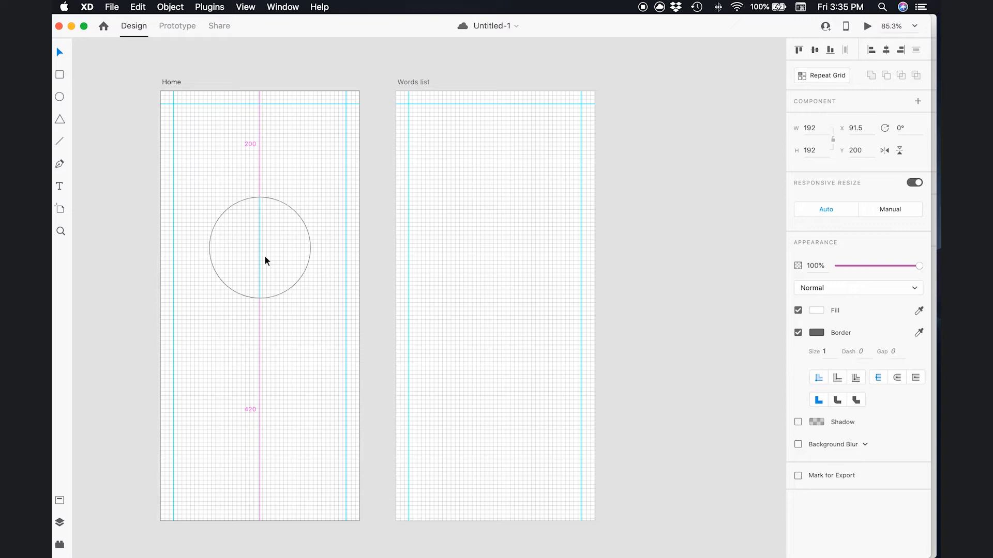
left_click_drag(264, 256, 264, 258)
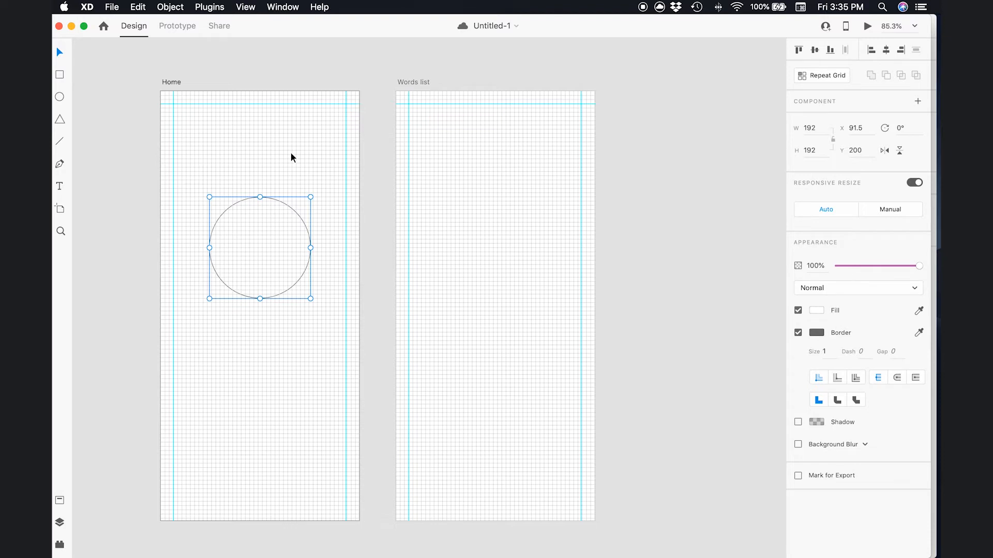
Add the text "This is text" above the circle on the Home artboard and save the document
left_click(60, 186)
left_click(208, 147)
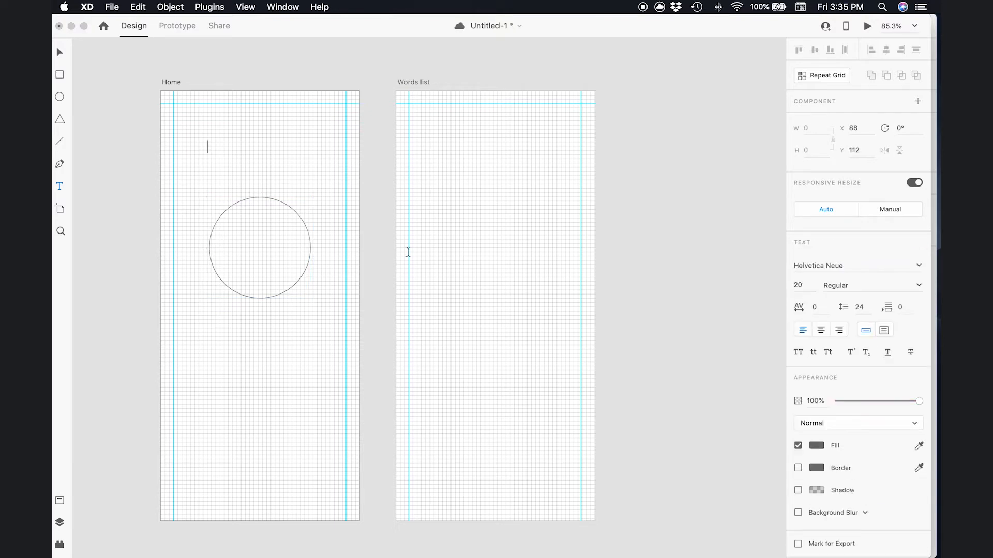
type("This is text")
key("super+s")
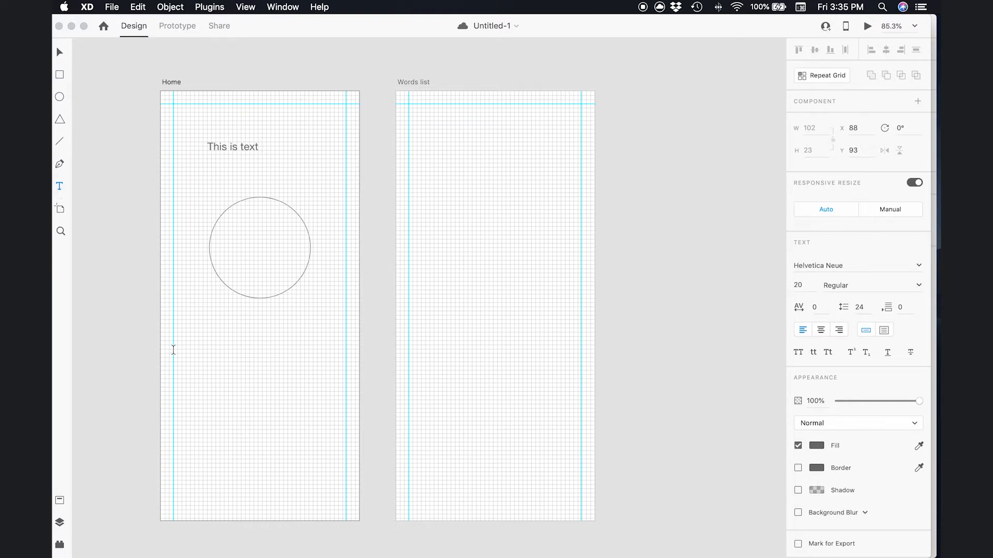
key("Escape")
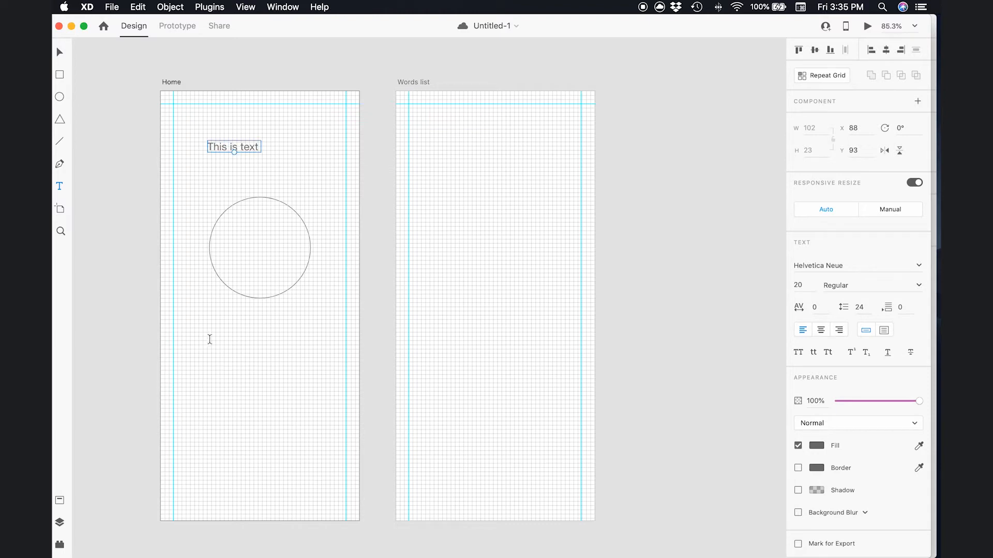
Create an area text box about 326 × 256 between the side guides below the circle, containing "This text is good."
left_click_drag(173, 350, 347, 487)
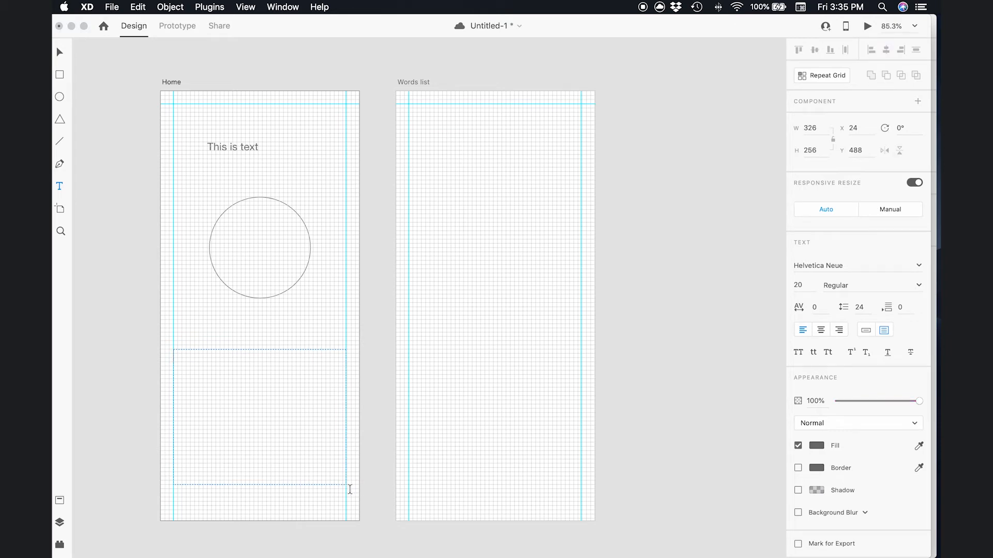
type("This text is good.")
key("Escape")
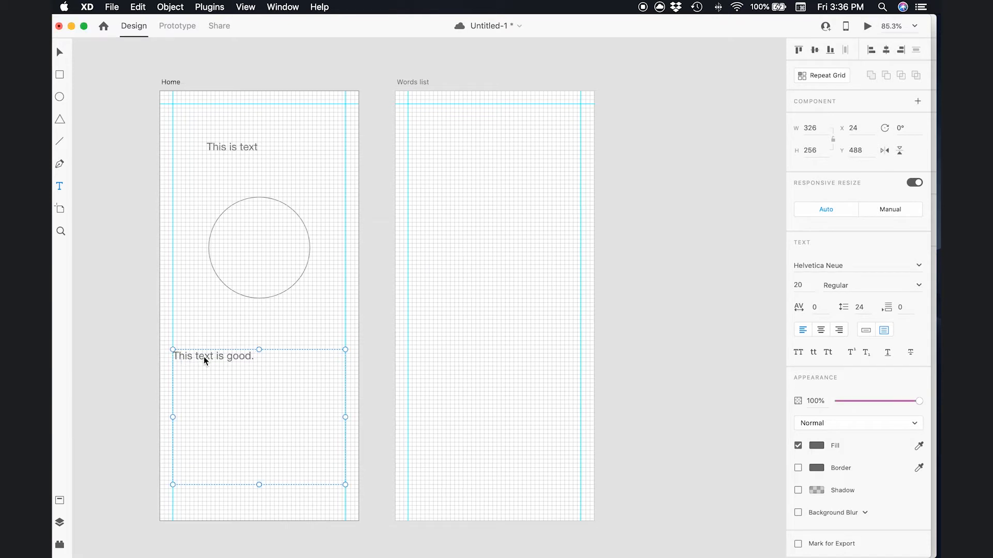
Copy the sentence "This text is good." and paste it repeatedly in the same text box until it holds fifteen copies
double_click(230, 360)
key("super+c")
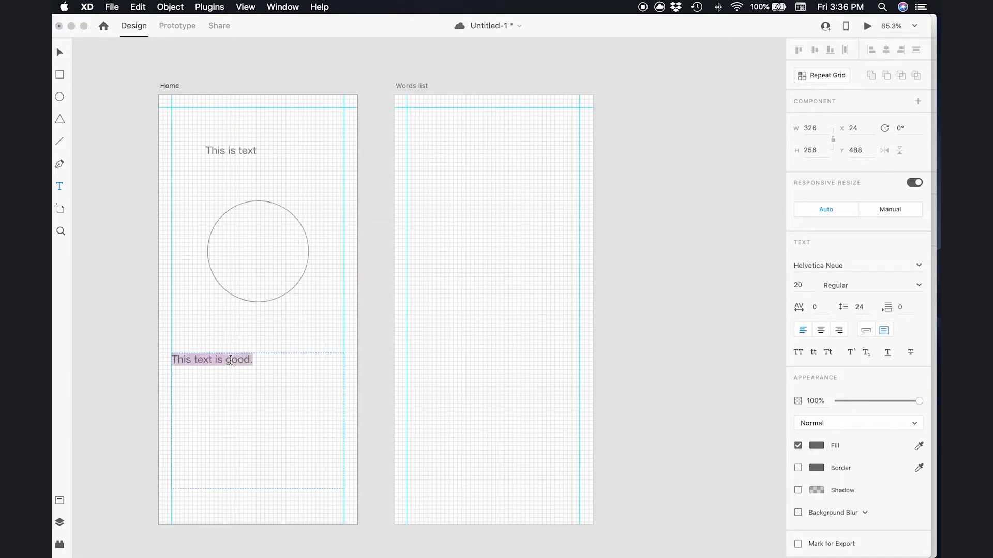
key("Right")
key("super+v")
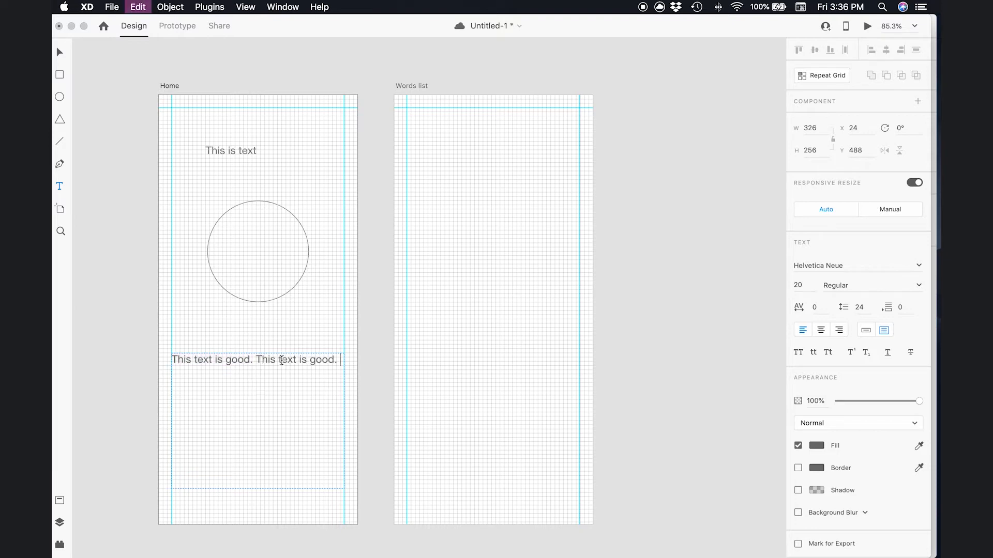
key("super+v")
key("super+v")
key("super+v")
key("super+v")
key("super+v")
key("super+v")
key("super+v")
key("super+v")
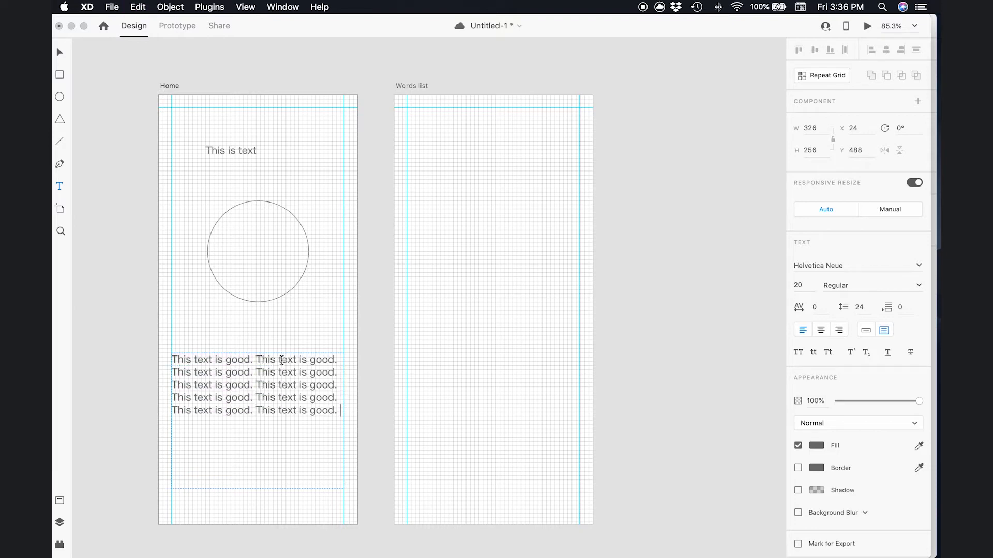
key("super+v")
key("super+v")
key("super+v")
key("super+v")
key("super+v")
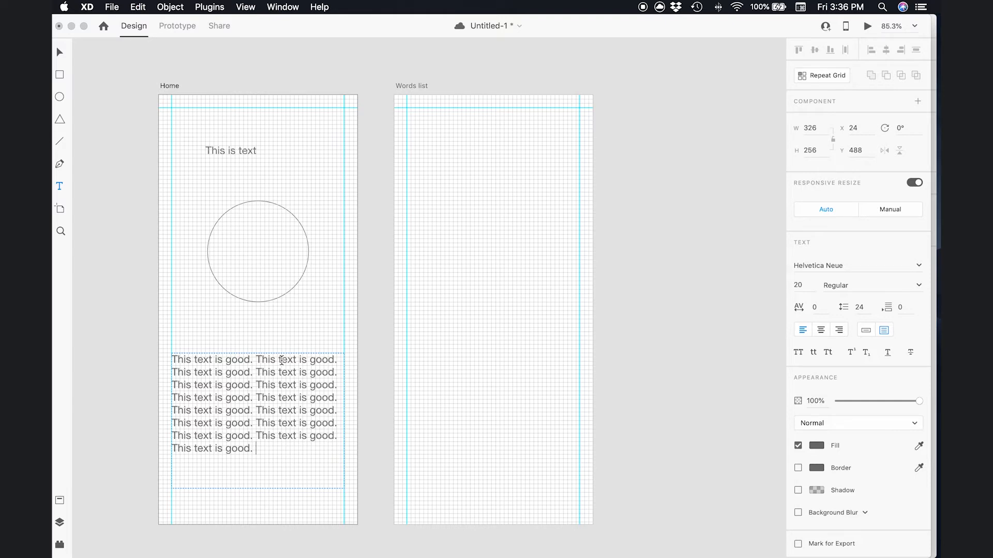
left_click(59, 55)
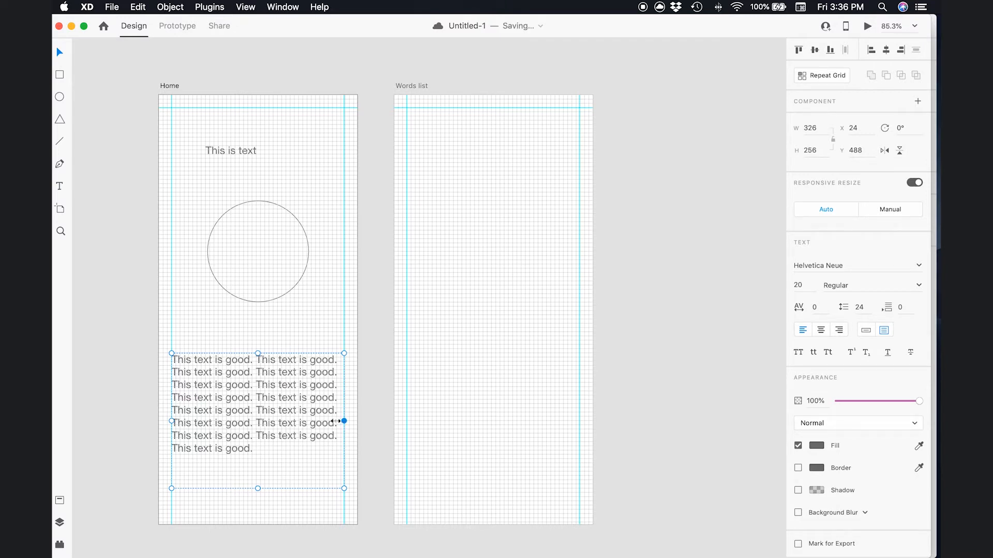
Try narrowing the paragraph text box to about 232 wide, restore it to the right guide, and save
left_click_drag(336, 421, 297, 428)
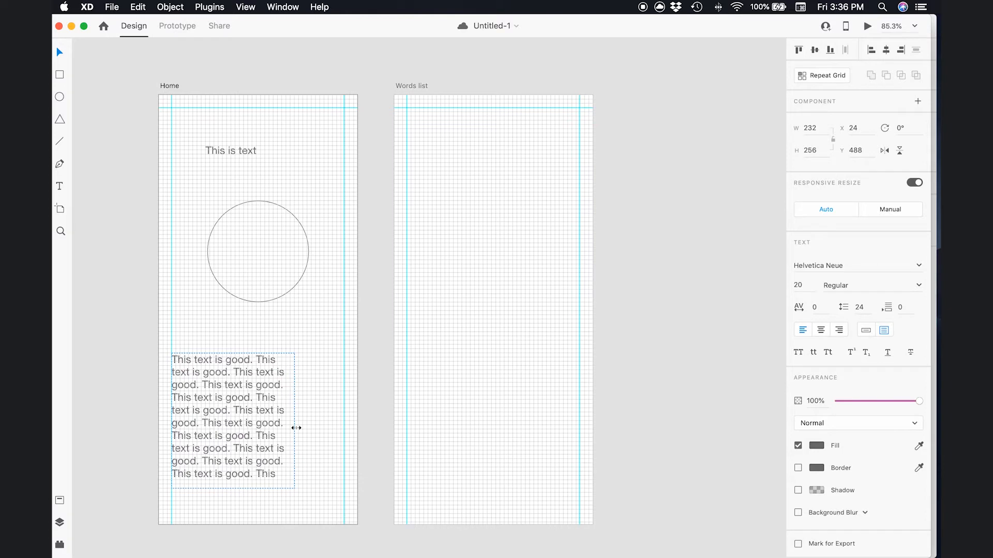
left_click_drag(296, 429, 341, 431)
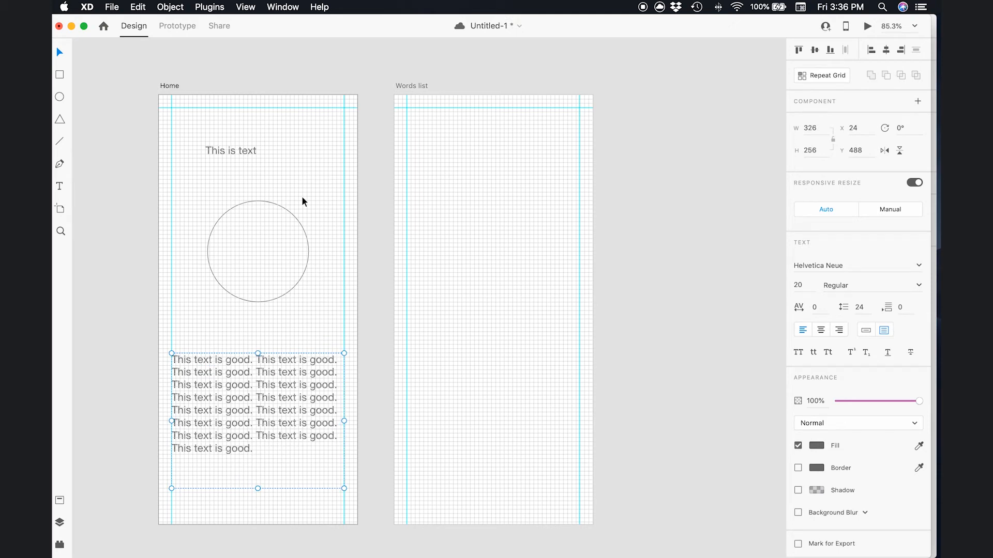
key("super+s")
Copy the "This is text" heading from the Home artboard onto the Words list artboard and save the document
left_click(241, 152)
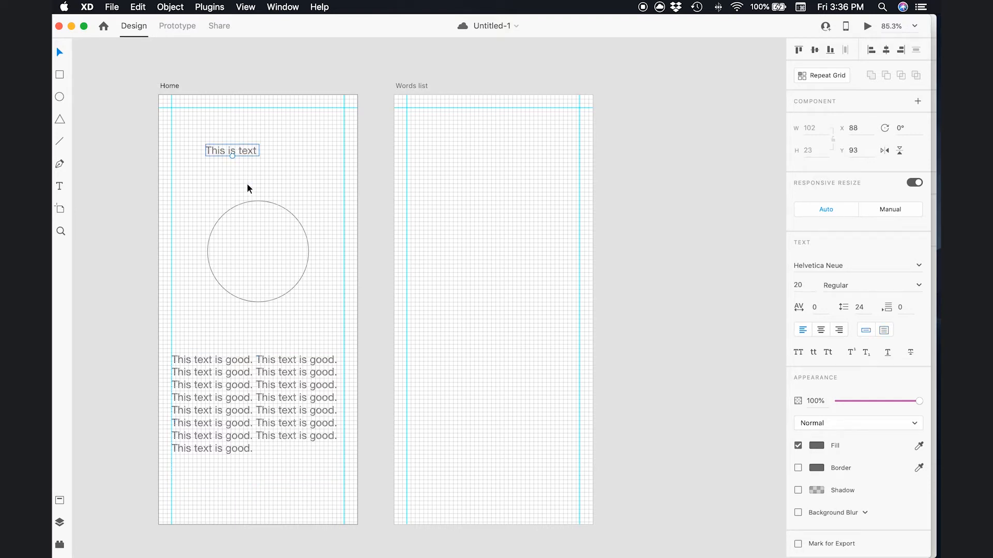
scroll(247, 185, "left", 2)
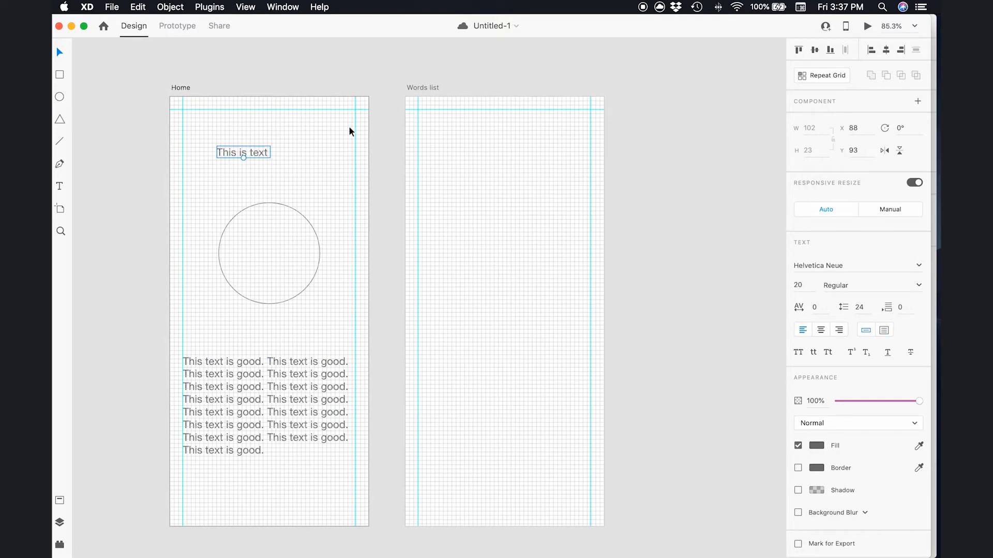
left_click(429, 89)
scroll(430, 90, "left", 4)
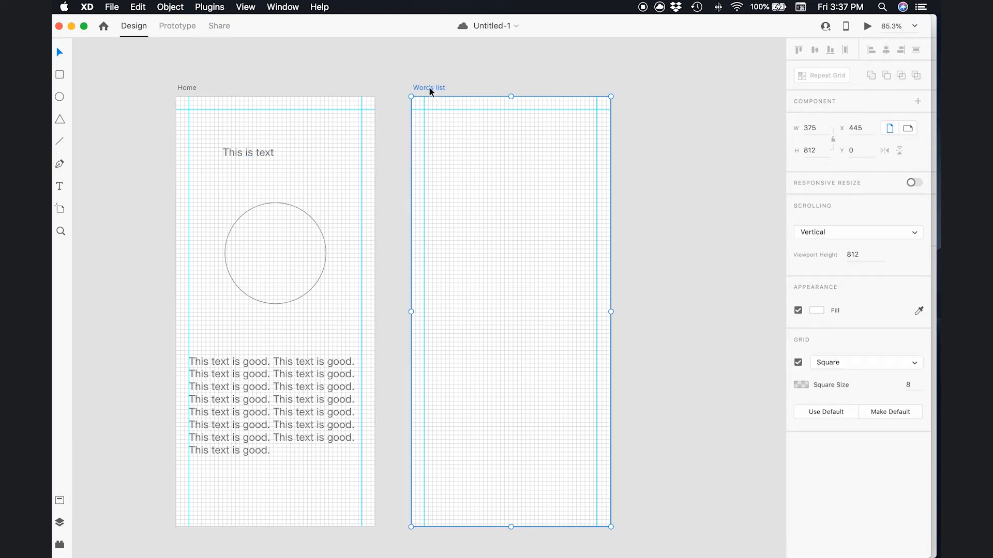
key("super+v")
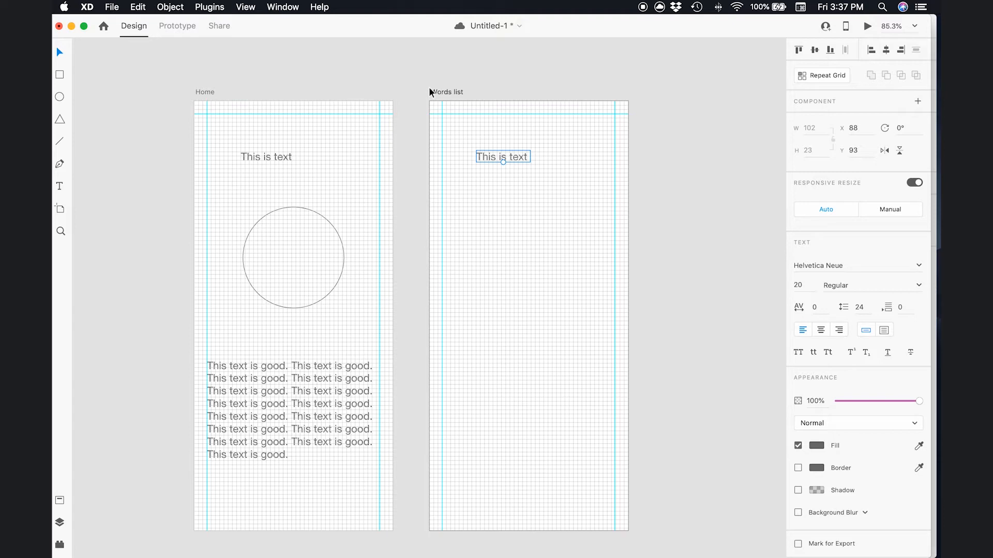
key("super+s")
left_click(58, 185)
left_click_drag(442, 198, 618, 234)
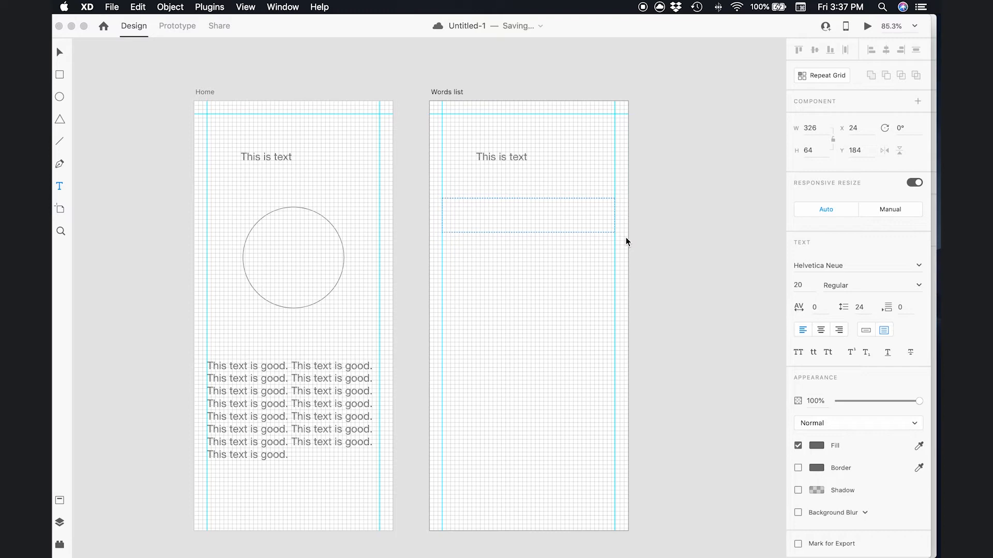
left_click(688, 236)
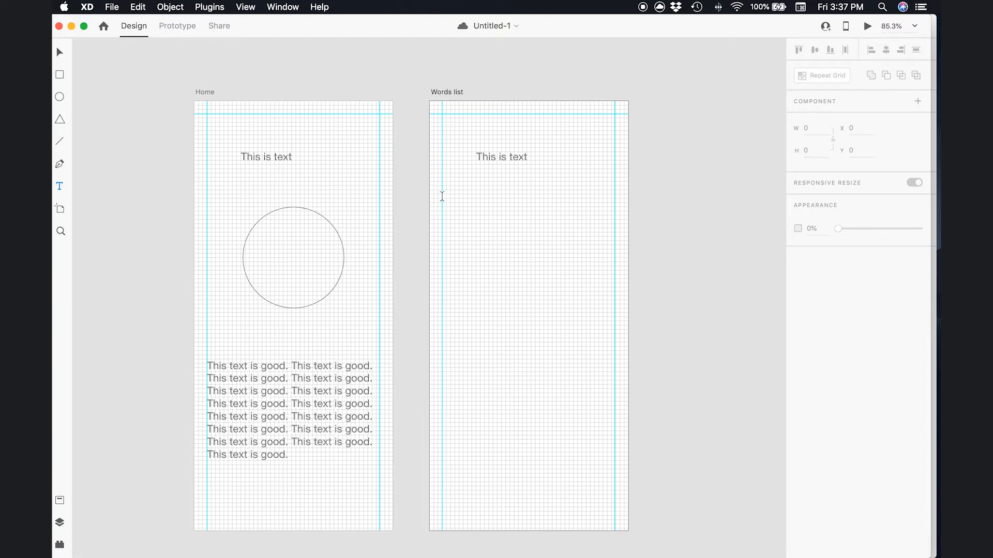
left_click_drag(442, 198, 614, 232)
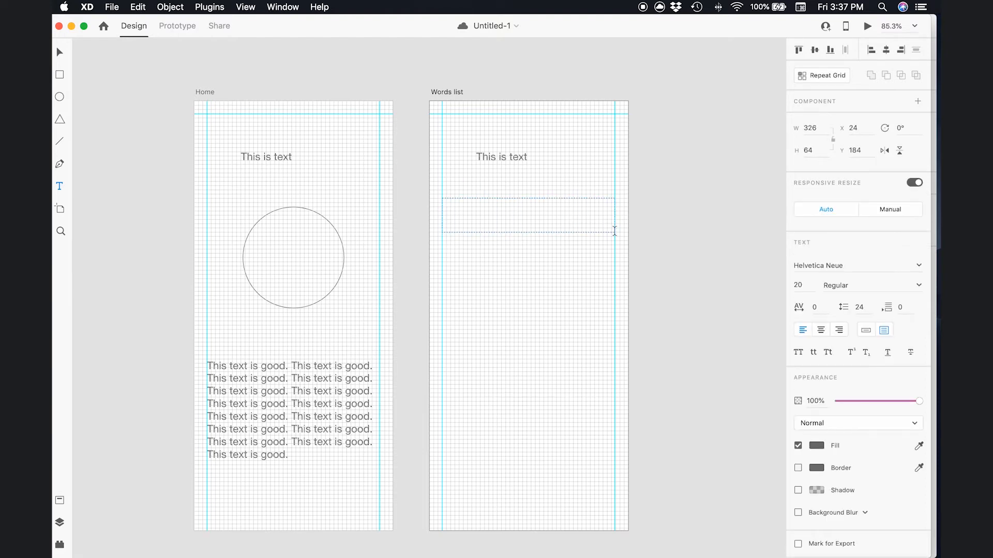
key("Escape")
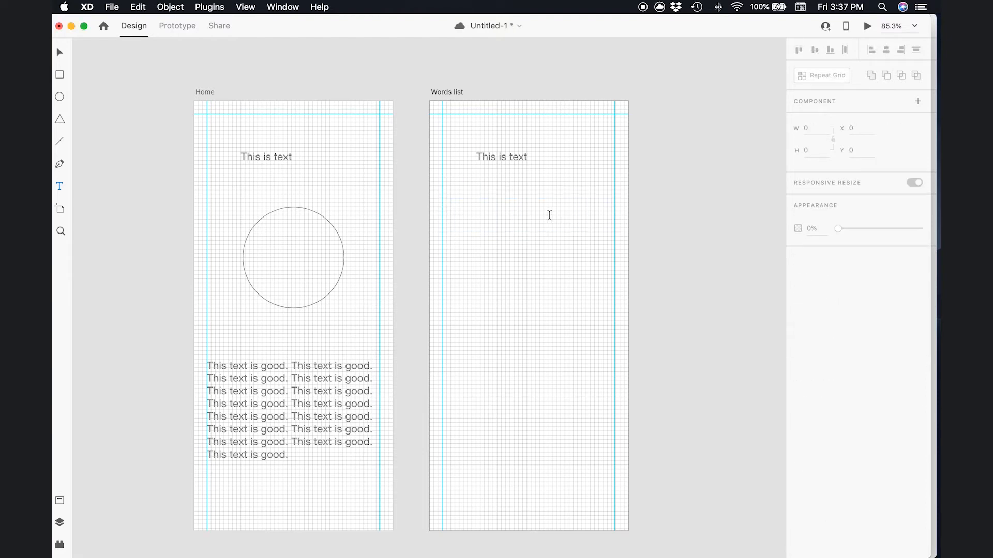
key("r")
scroll(472, 194, "down", 1)
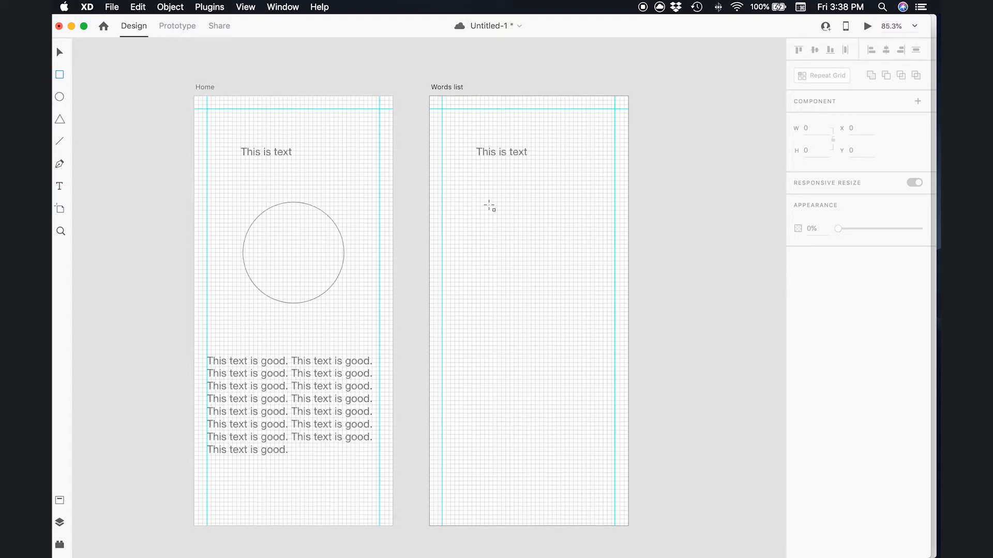
scroll(443, 173, "right", 1)
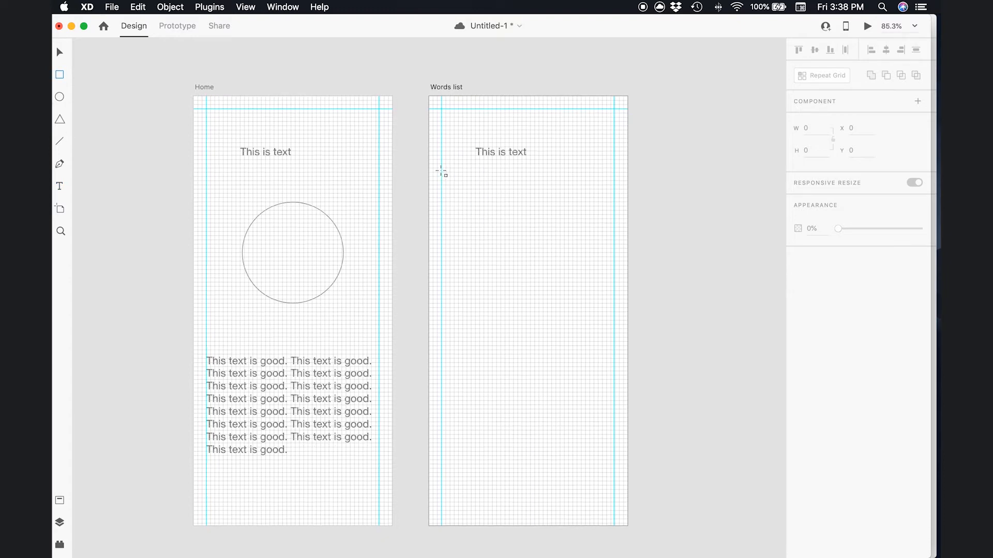
Add a center-aligned area text box reading "Word" between the Words list side guides below the heading, sized about 326 × 32
left_click(59, 187)
left_click_drag(442, 172, 615, 223)
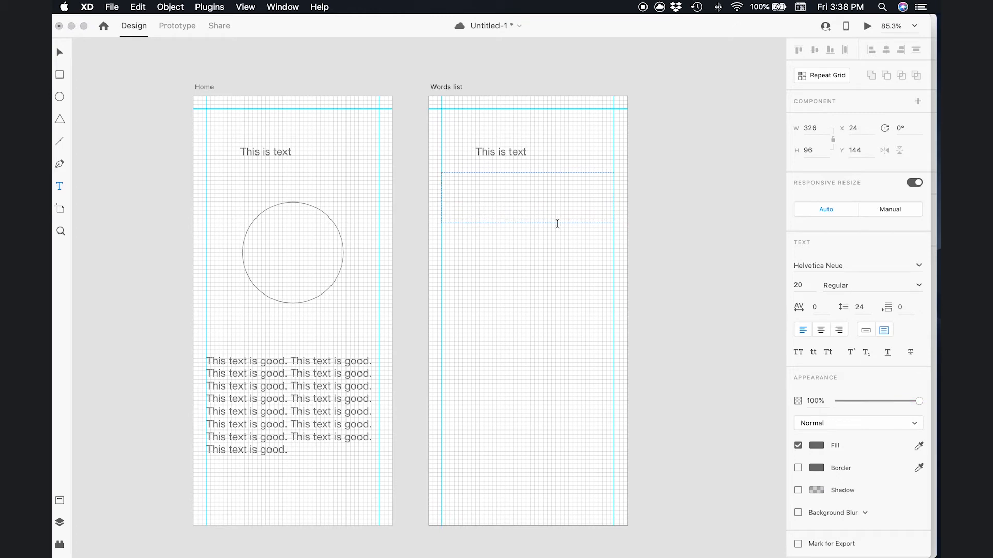
type("Word")
left_click(822, 332)
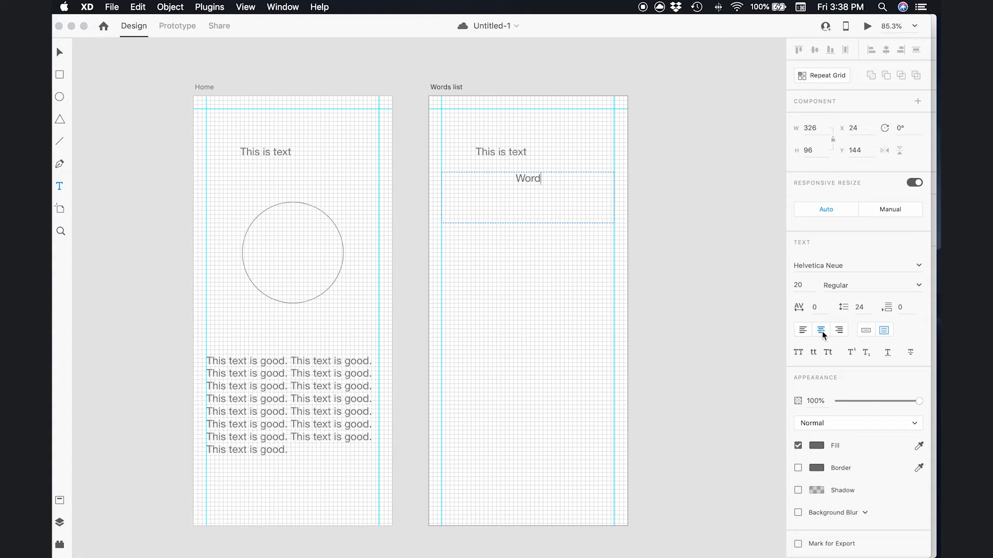
key("Escape")
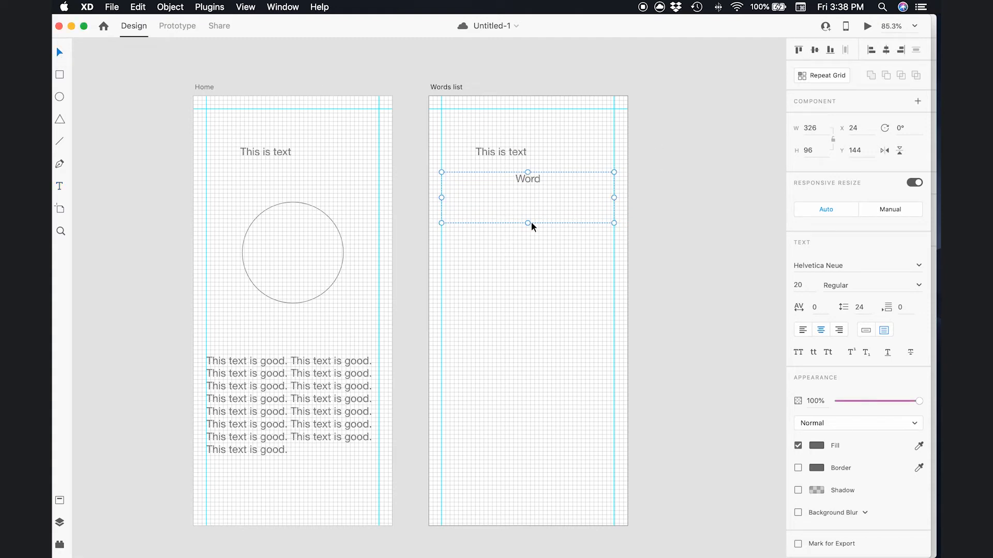
left_click_drag(528, 223, 532, 190)
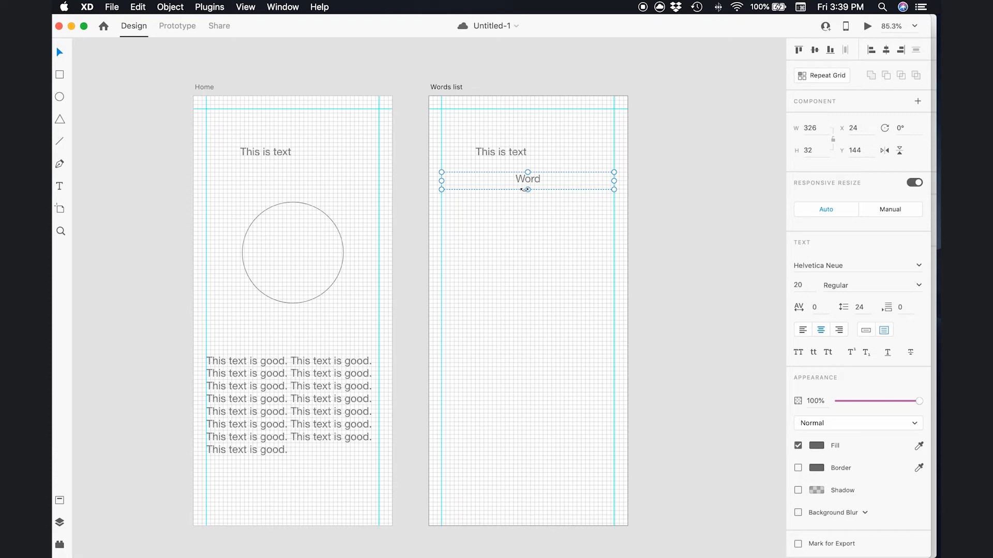
Turn the "Word" text box into a repeat grid and extend it downward to twelve rows, about 608 tall
left_click(829, 74)
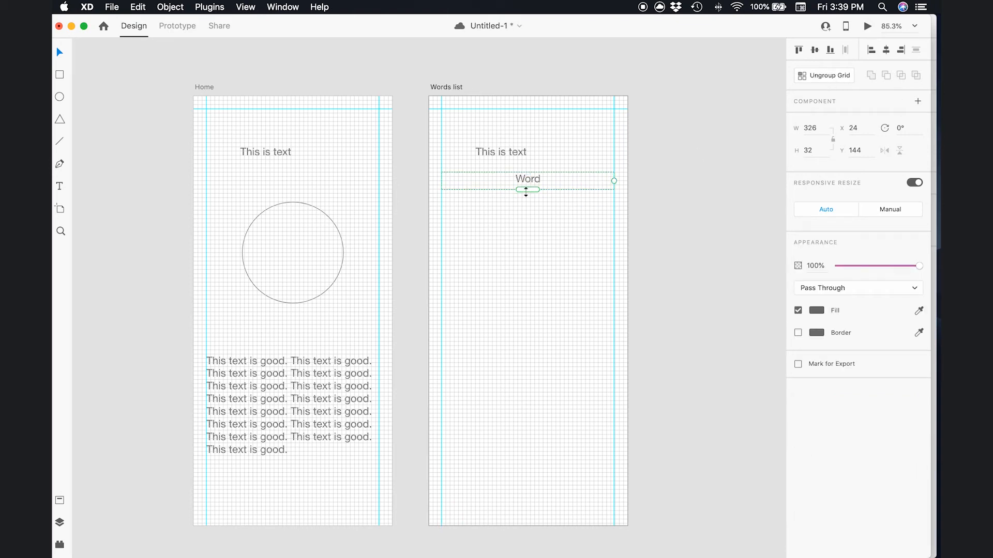
left_click_drag(526, 191, 527, 495)
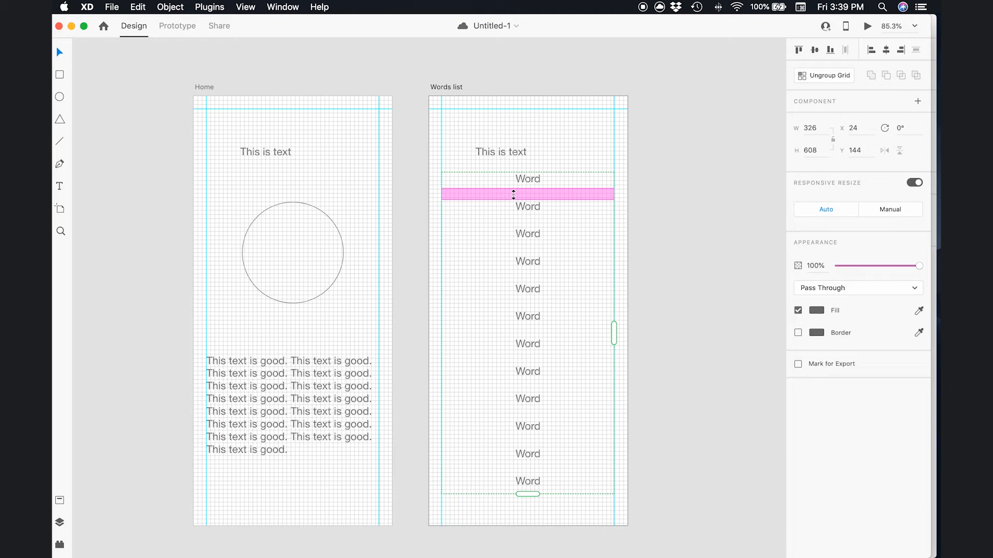
left_click(513, 194)
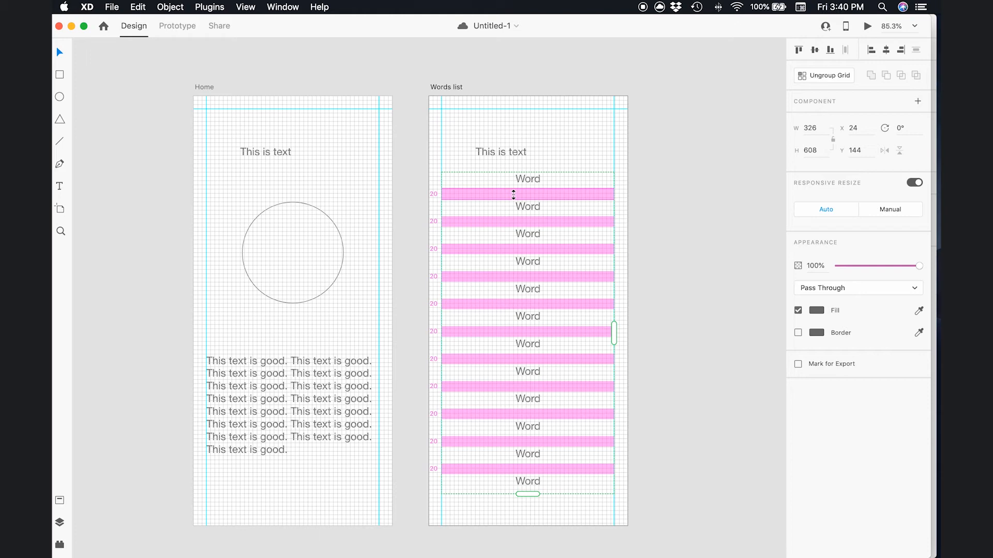
Increase the vertical spacing between the repeat grid's rows to 22
left_click_drag(513, 194, 515, 195)
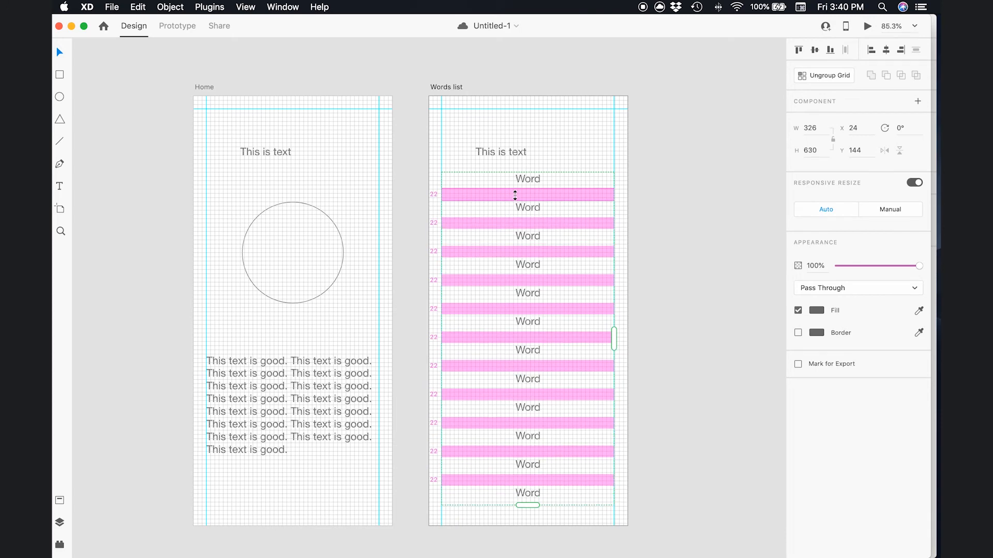
left_click_drag(515, 195, 516, 196)
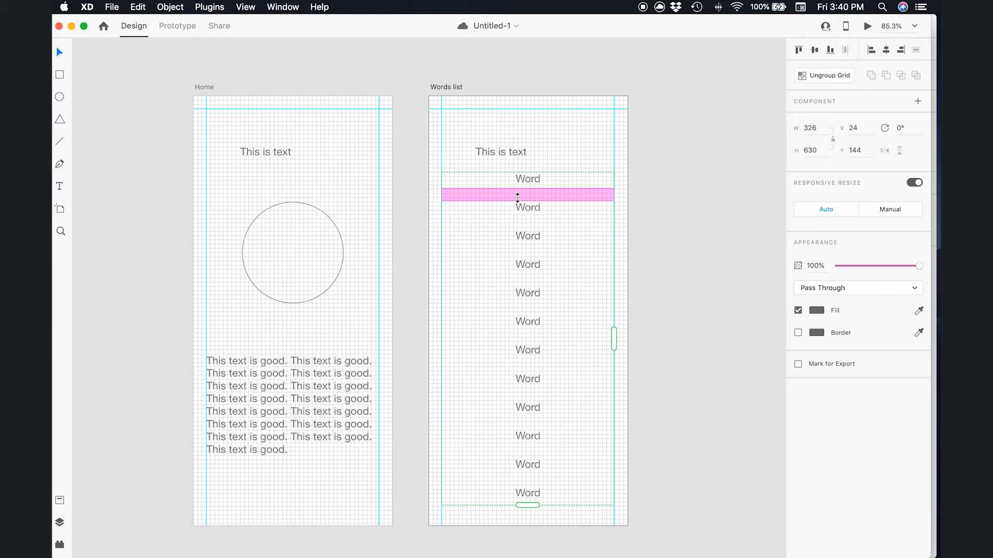
Duplicate the Words list artboard into the empty space beside it, at about X 882, and save the document
scroll(662, 278, "right", 5)
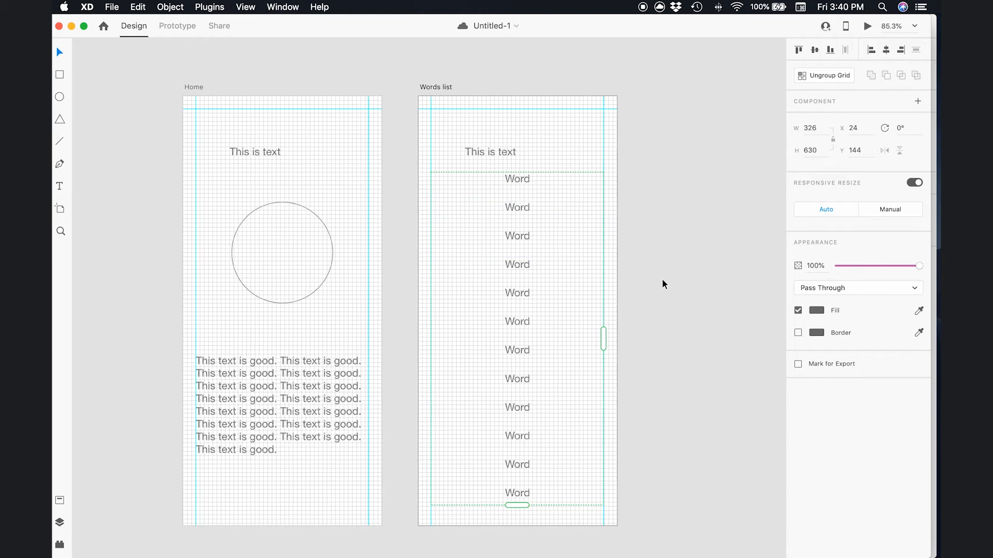
scroll(658, 280, "right", 8)
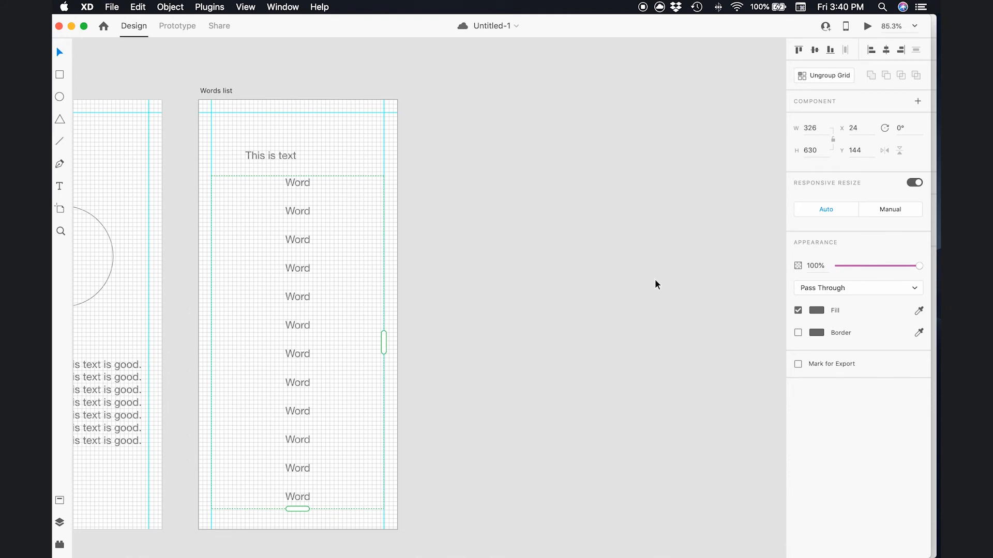
left_click(217, 92)
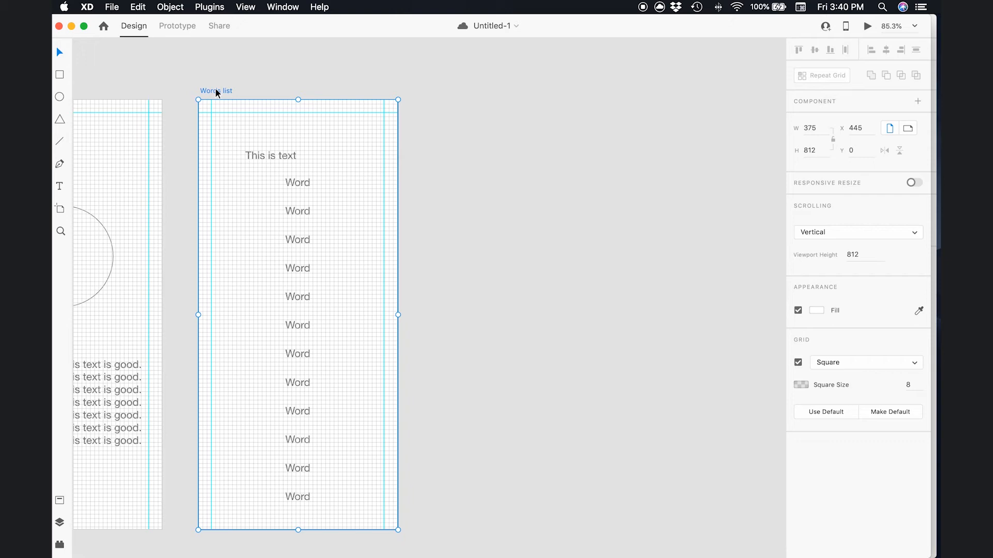
left_click_drag(217, 93, 446, 90)
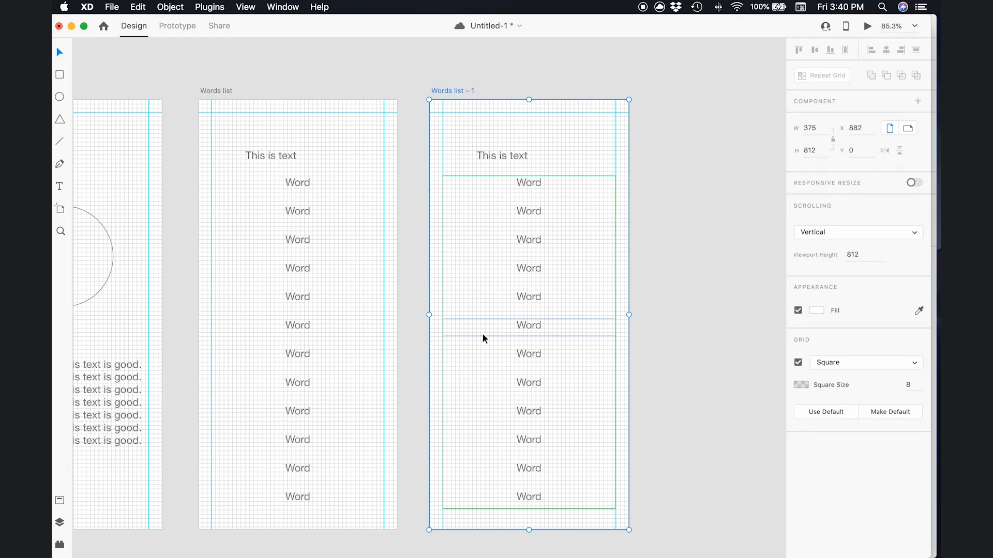
key("super+s")
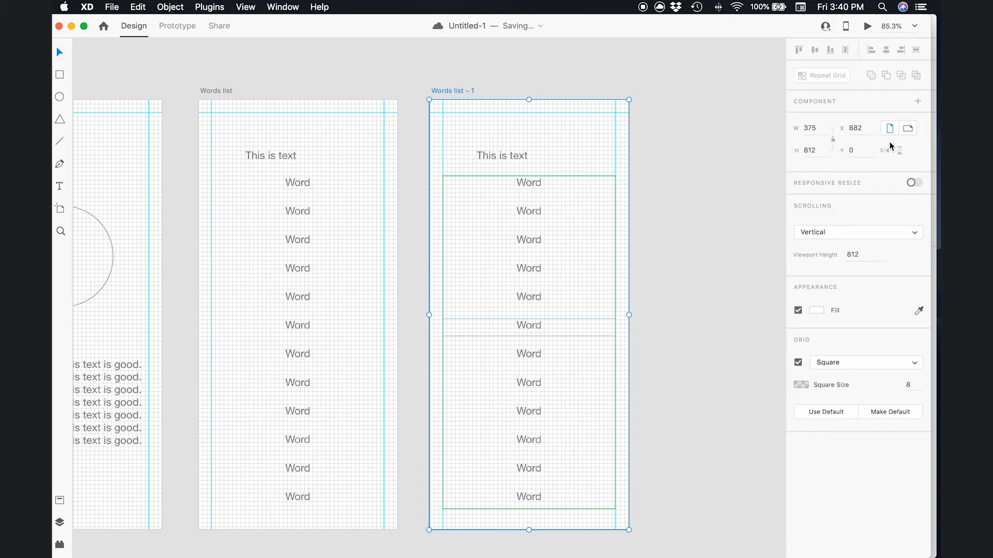
Delete the repeated word list and the "This is text" heading from the duplicated artboard
left_click(508, 210)
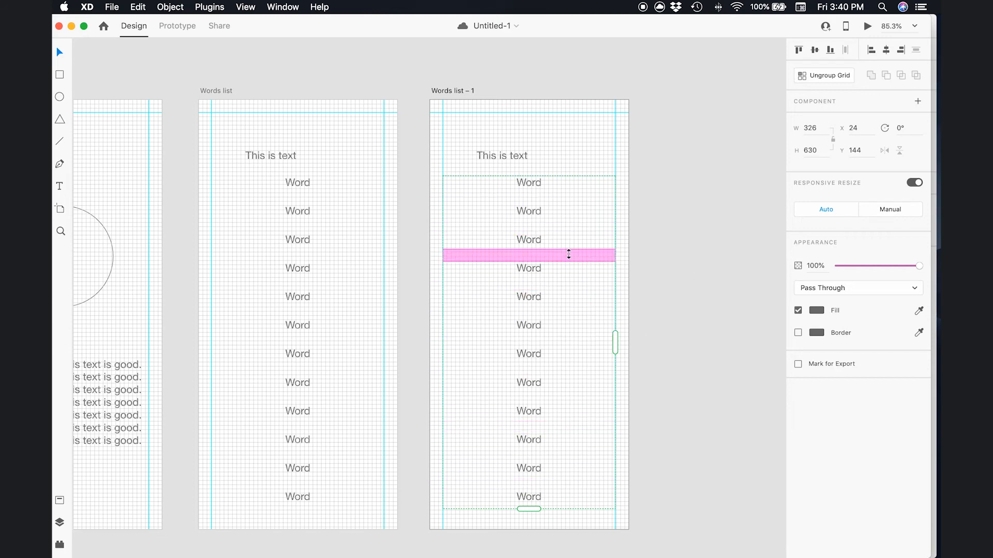
key("Delete")
scroll(486, 181, "right", 2)
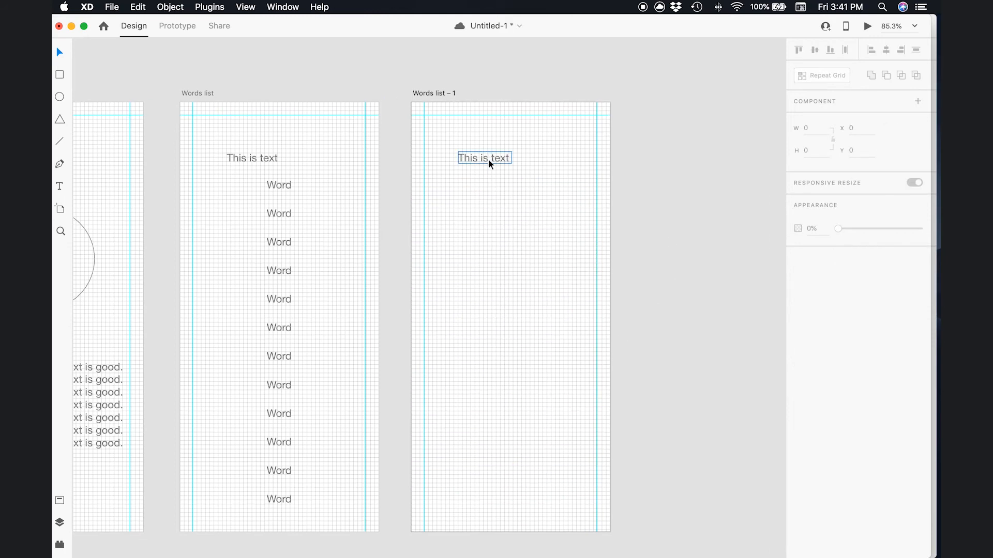
left_click(489, 163)
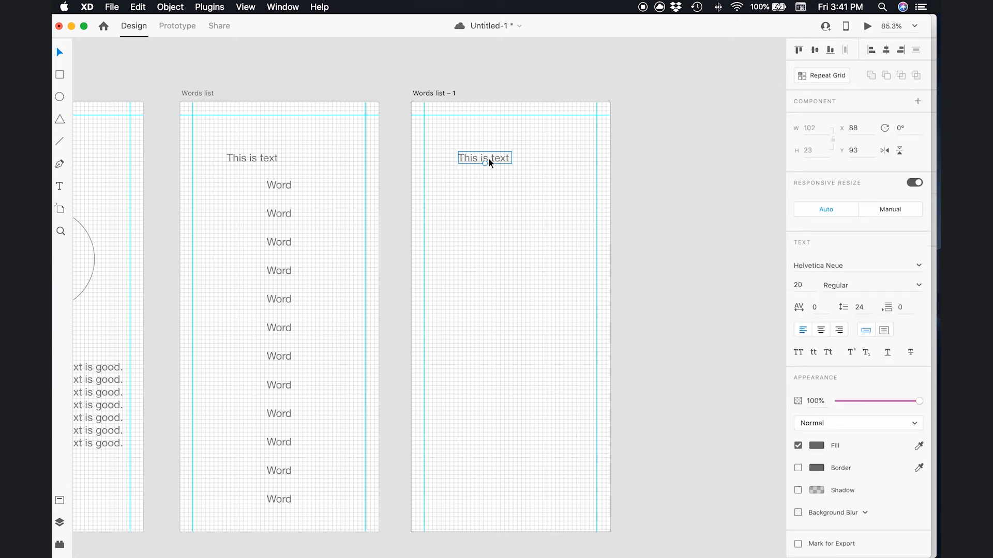
key("Delete")
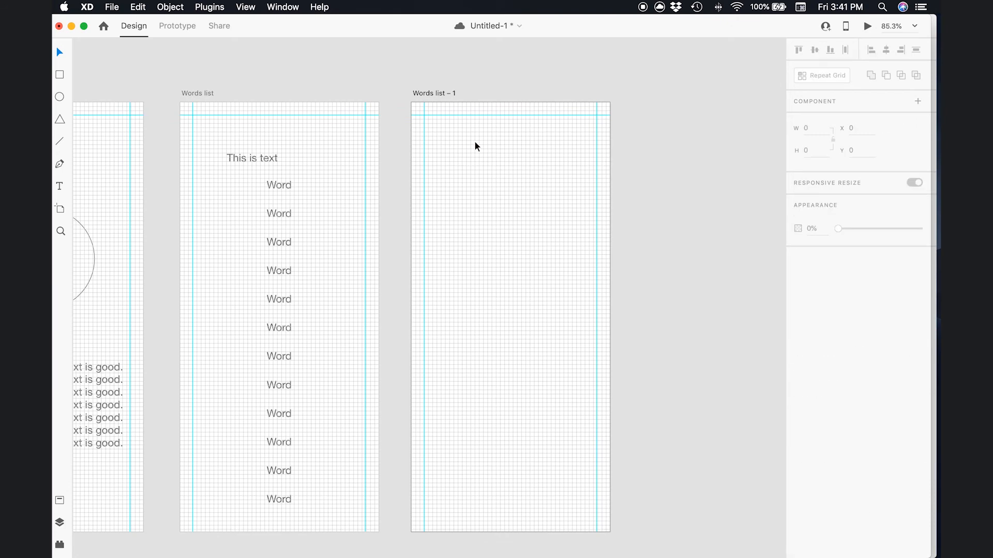
Draw a rectangle about 326 × 328 between the side guides, starting at the top guide of the emptied artboard
left_click(59, 75)
mouse_move(423, 116)
left_mouse_down()
mouse_move(470, 224)
mouse_move(578, 286)
mouse_move(594, 281)
mouse_move(594, 299)
mouse_move(596, 289)
left_mouse_up()
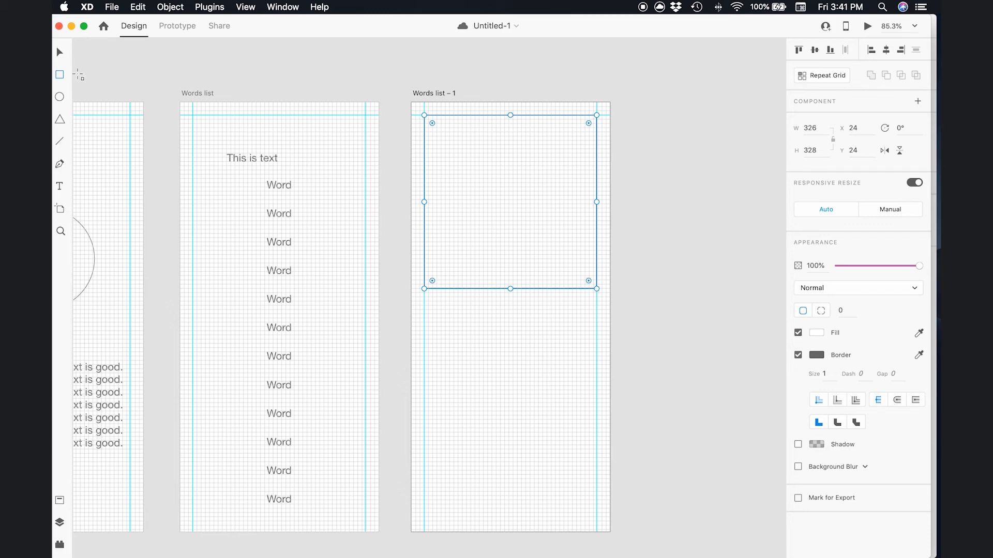
Add a left-aligned area text box about 326 × 296 below the rectangle reading "This is where the definition and use example will go." and save
left_click(61, 188)
left_click_drag(424, 301, 597, 457)
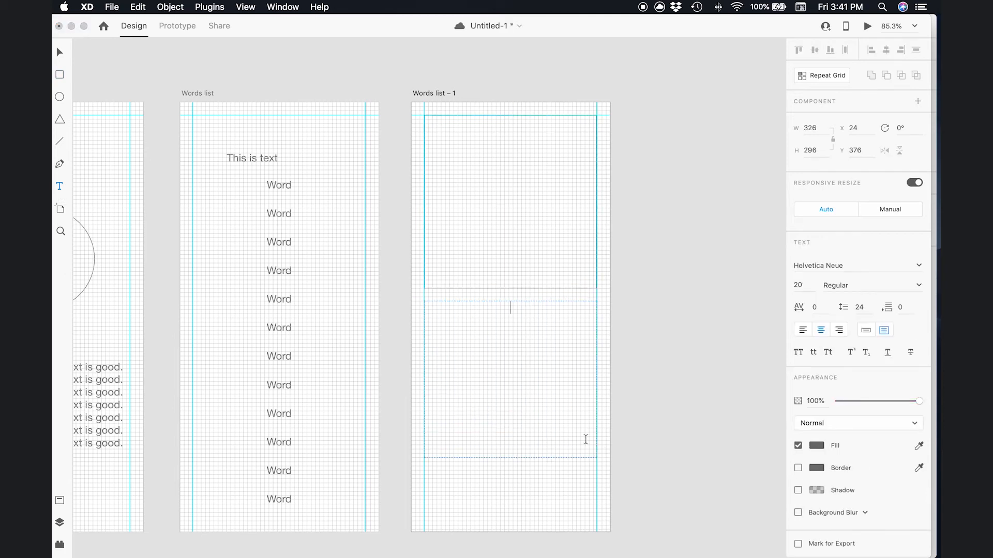
type("This is where the definitio")
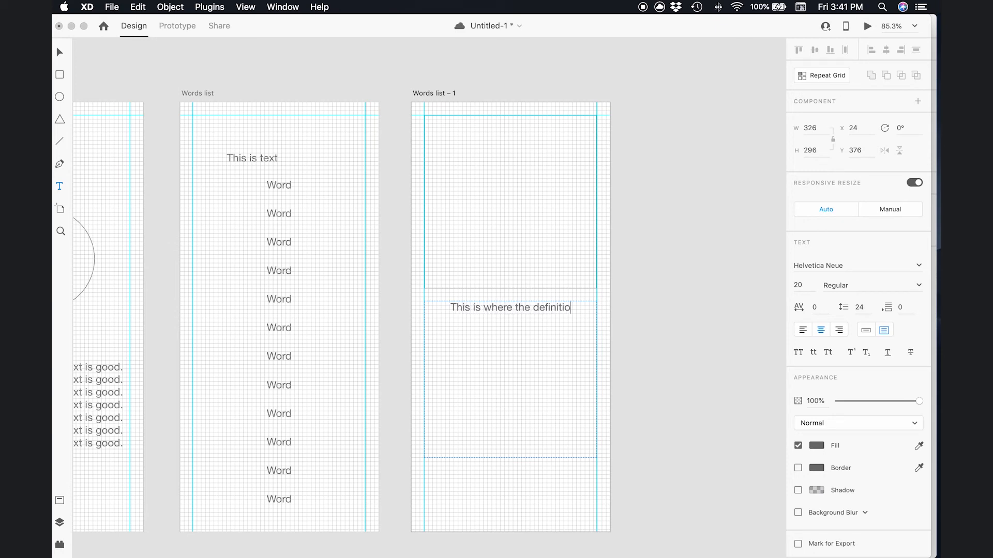
type("n and use")
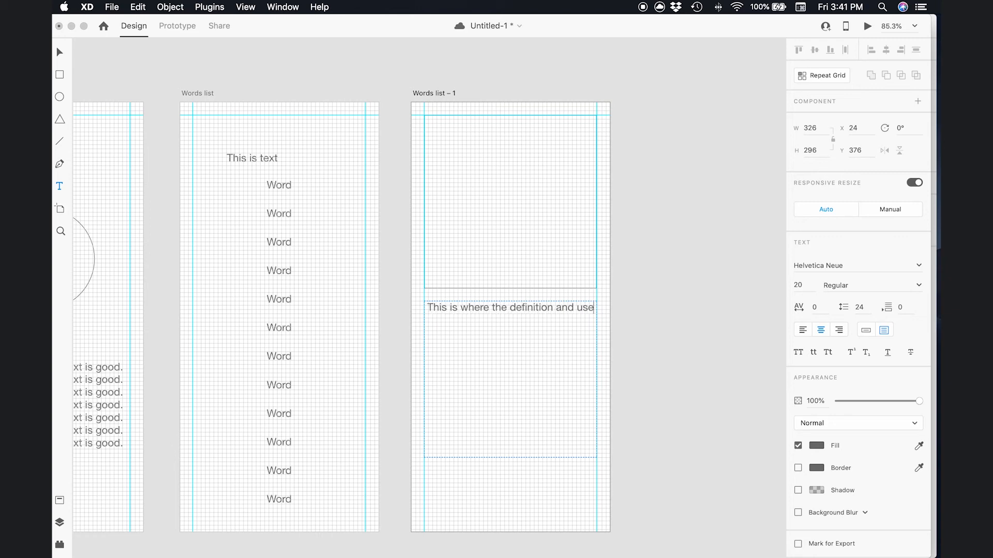
type(" example will go.")
key("super+s")
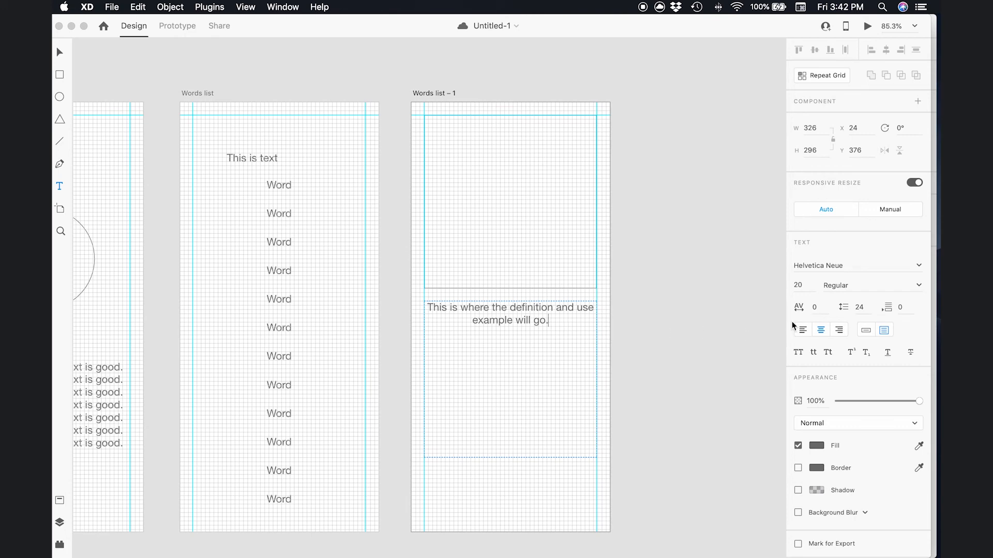
left_click(801, 331)
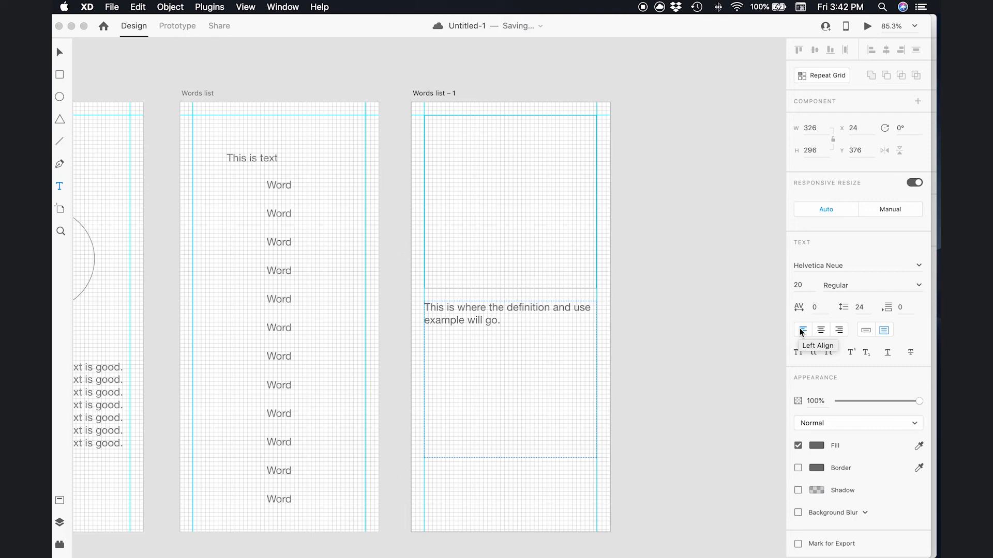
Draw a smaller rectangle about 224 × 48 inside the lower part of the large rectangle and save the document
left_click(61, 77)
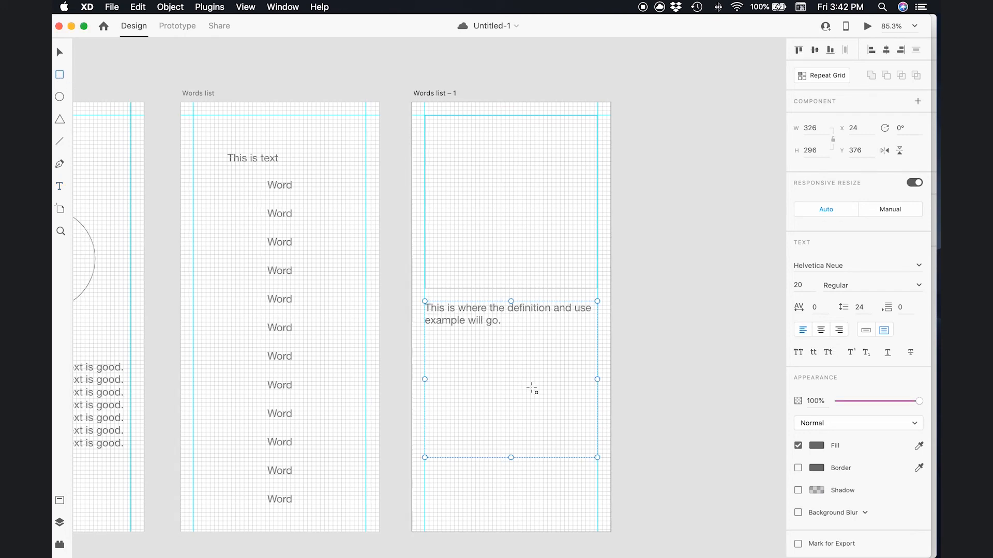
scroll(532, 387, "left", 3)
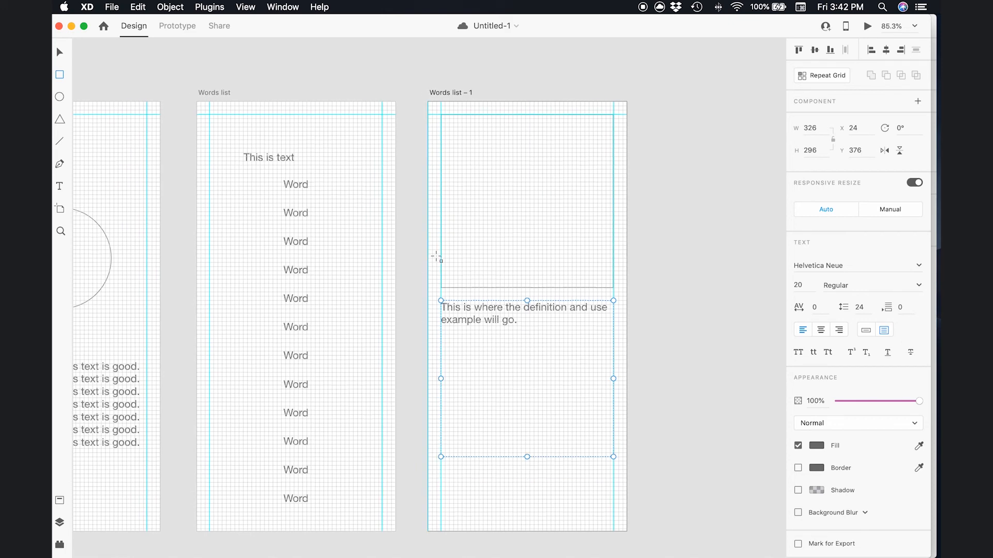
mouse_move(453, 255)
left_mouse_down()
mouse_move(522, 279)
mouse_move(572, 279)
left_mouse_up()
scroll(572, 280, "down", 1)
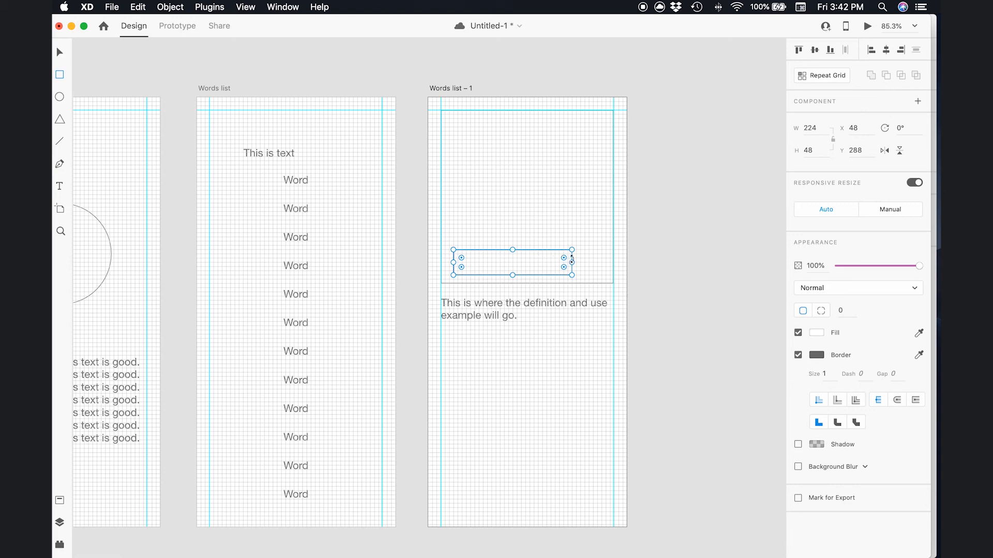
key("super+s")
Round the small rectangle's corners to a radius of 24 and move it to X 32, Y 296
left_click_drag(563, 258, 559, 262)
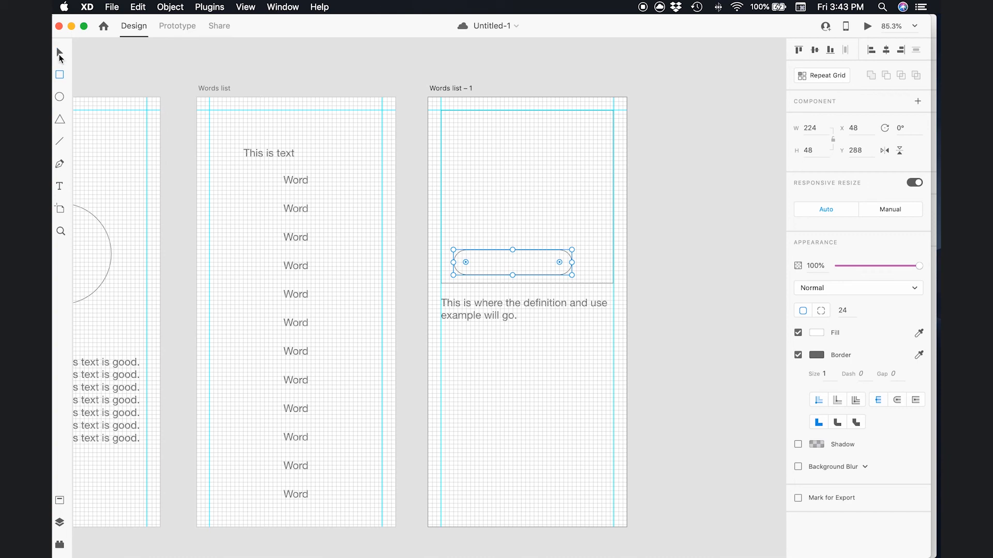
left_click_drag(496, 261, 491, 265)
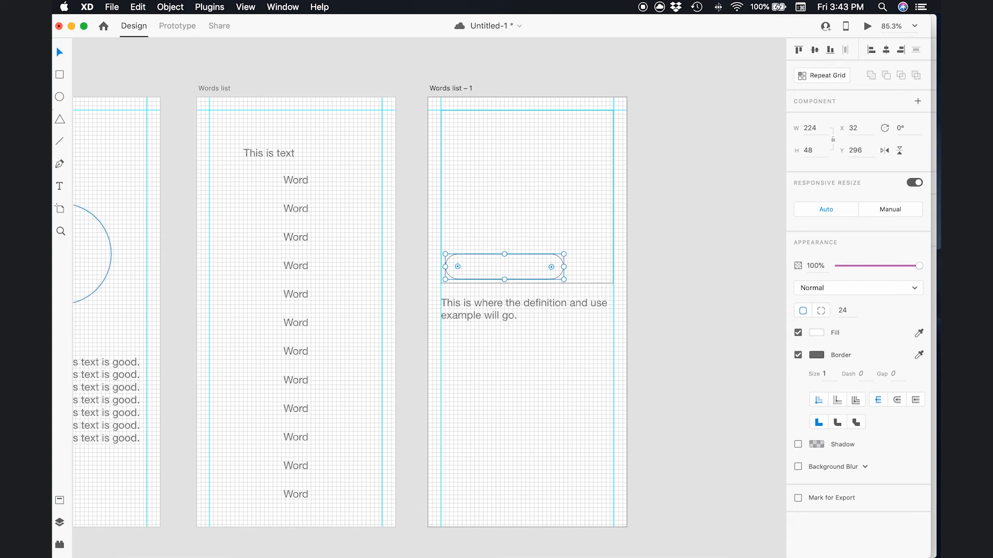
Add the text "Word" inside the rounded rectangle and position it at about X 112, Y 312
left_click(60, 185)
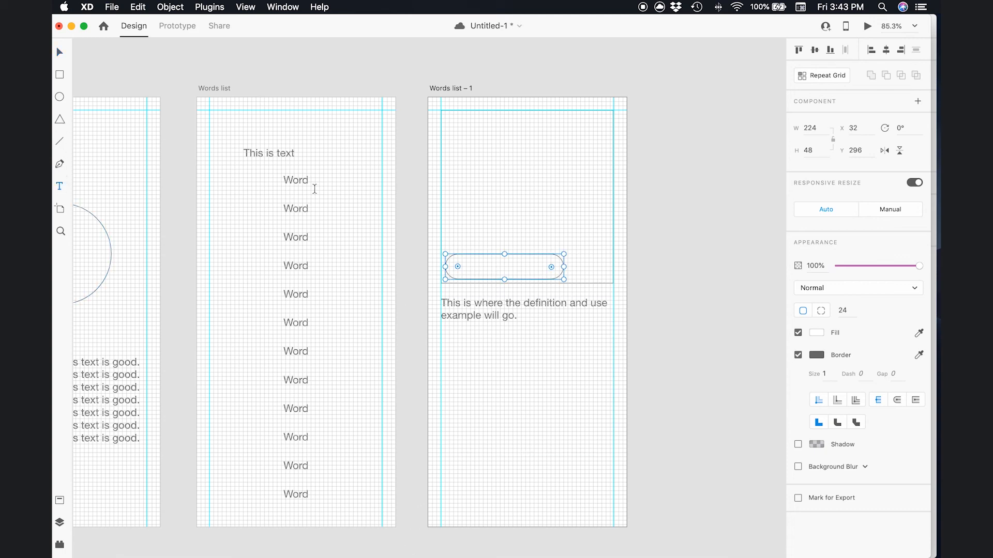
left_click(475, 266)
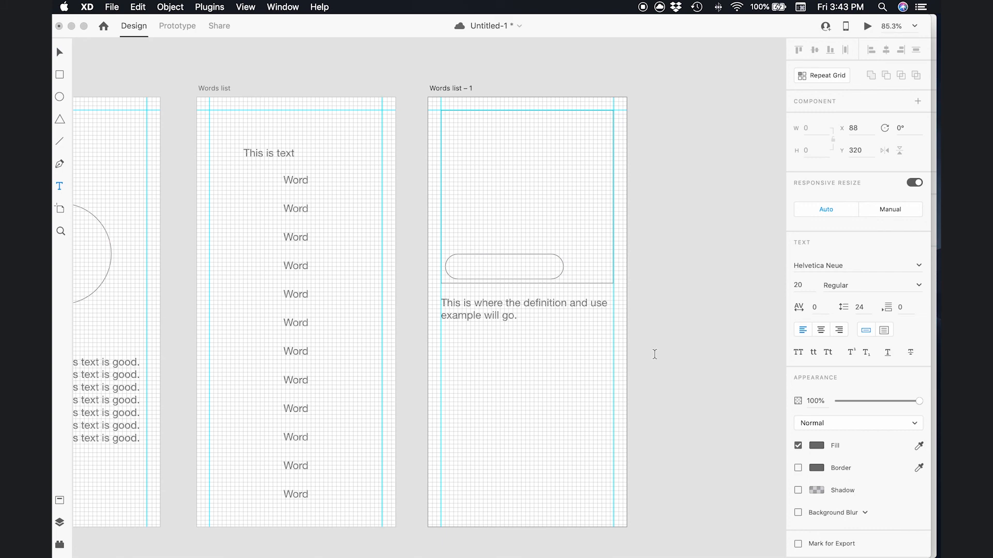
type("Word")
left_click(59, 51)
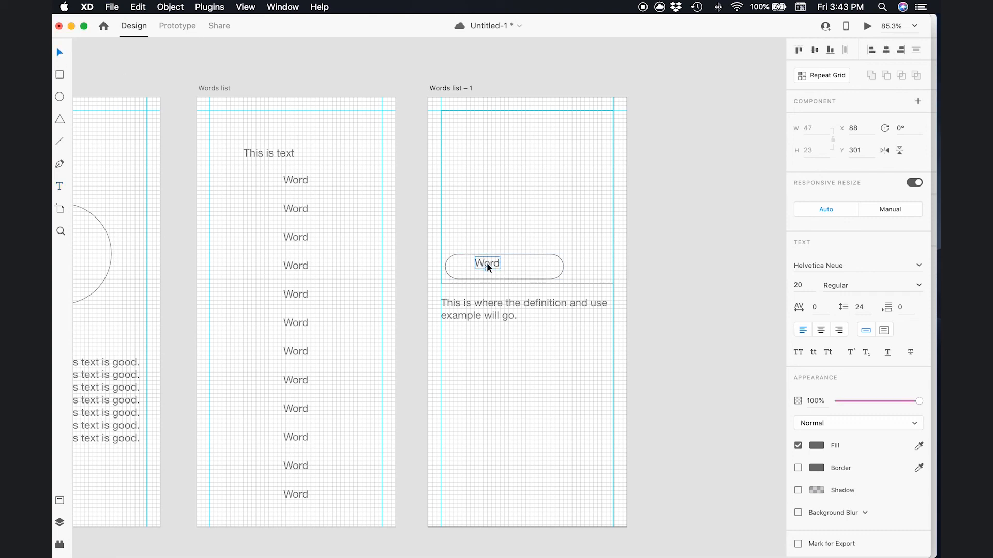
mouse_move(487, 261)
left_mouse_down()
mouse_move(512, 269)
mouse_move(505, 256)
mouse_move(505, 265)
left_mouse_up()
left_click_drag(503, 268, 499, 265)
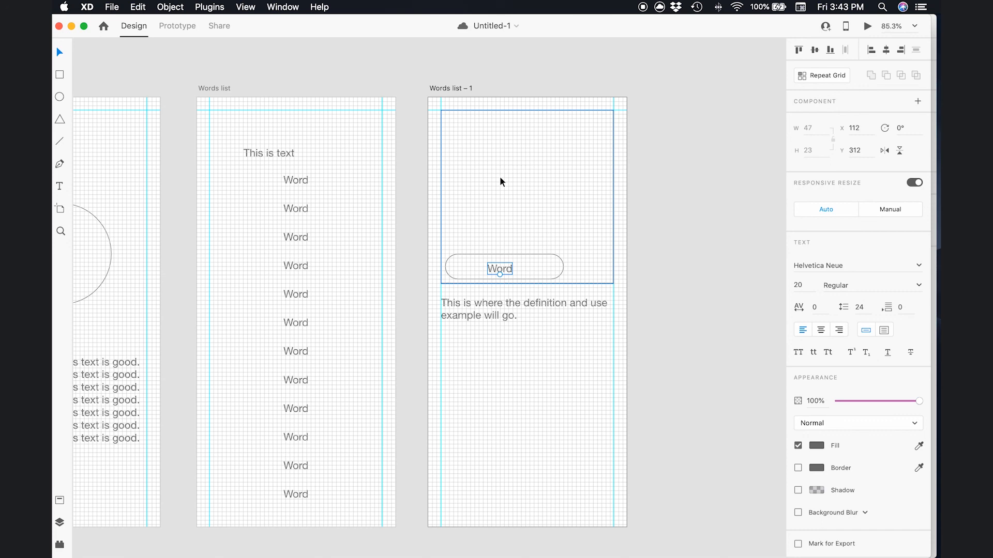
Add the text "Image" in the middle of the large rectangle, at about X 104, Y 149
scroll(121, 187, "down", 1)
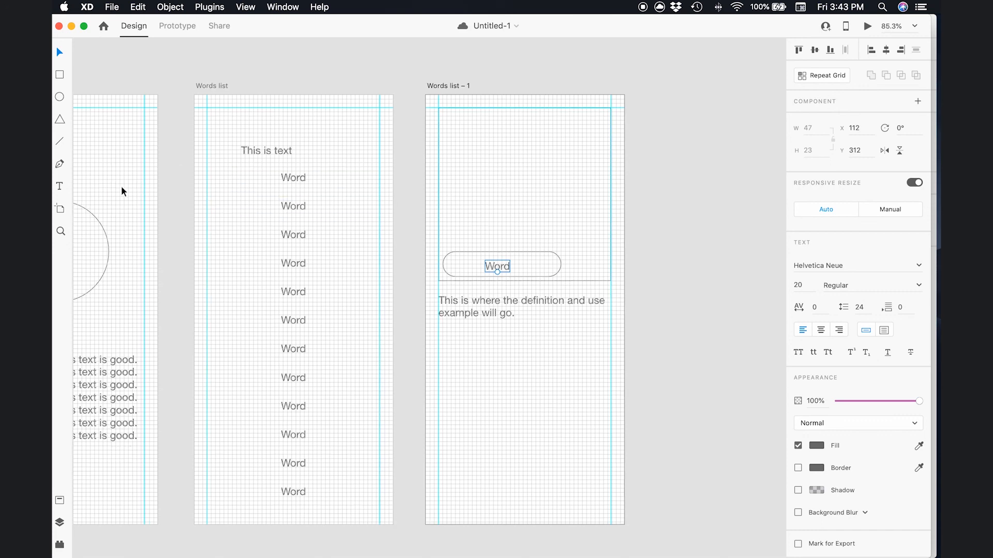
left_click(60, 187)
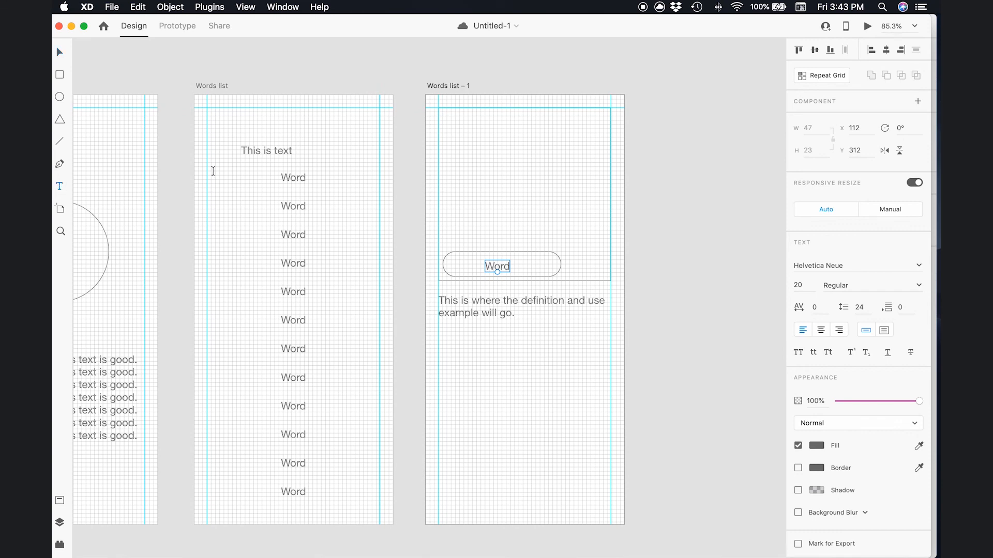
left_click(480, 178)
type("Imag")
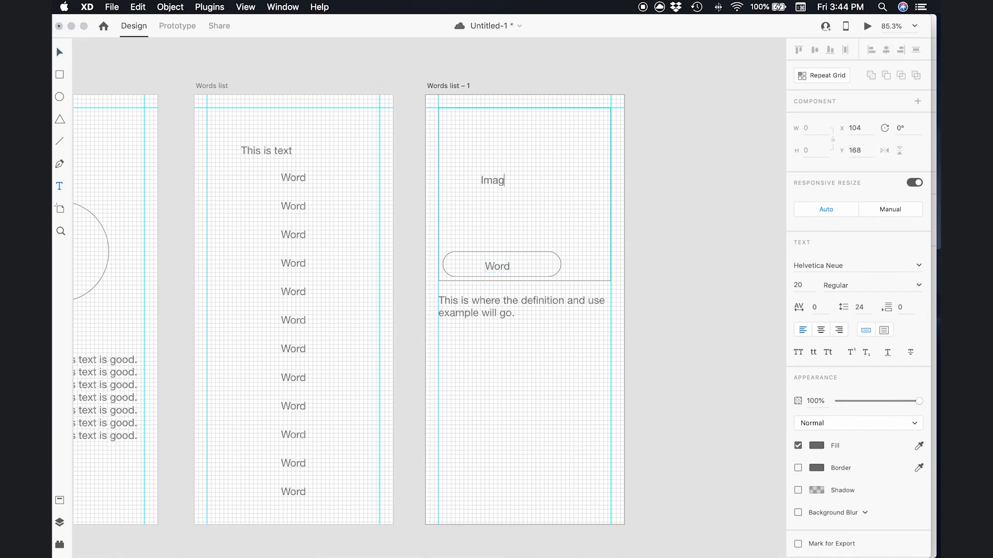
type("e")
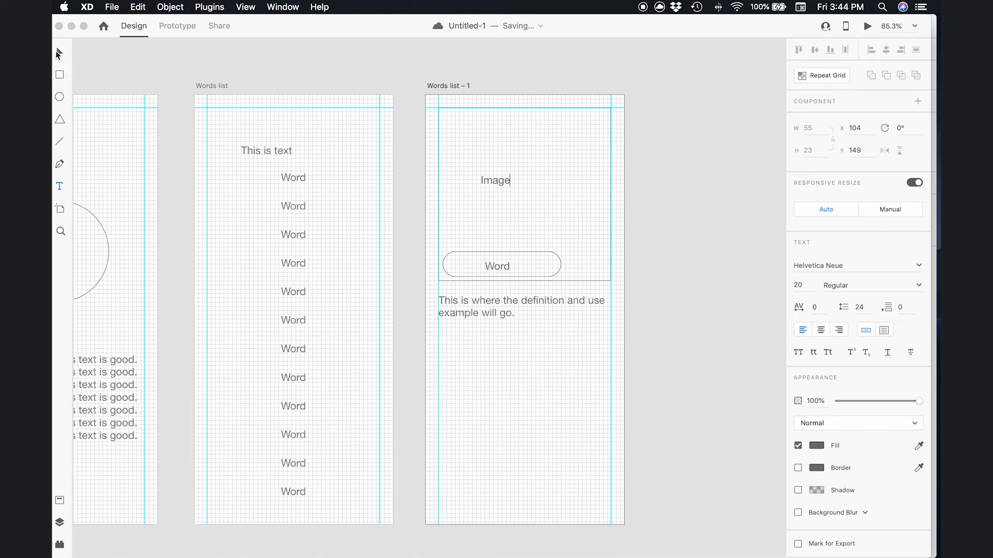
left_click(58, 53)
Add the text "Logo" inside the circle on the Home artboard and save the document
scroll(136, 77, "left", 5)
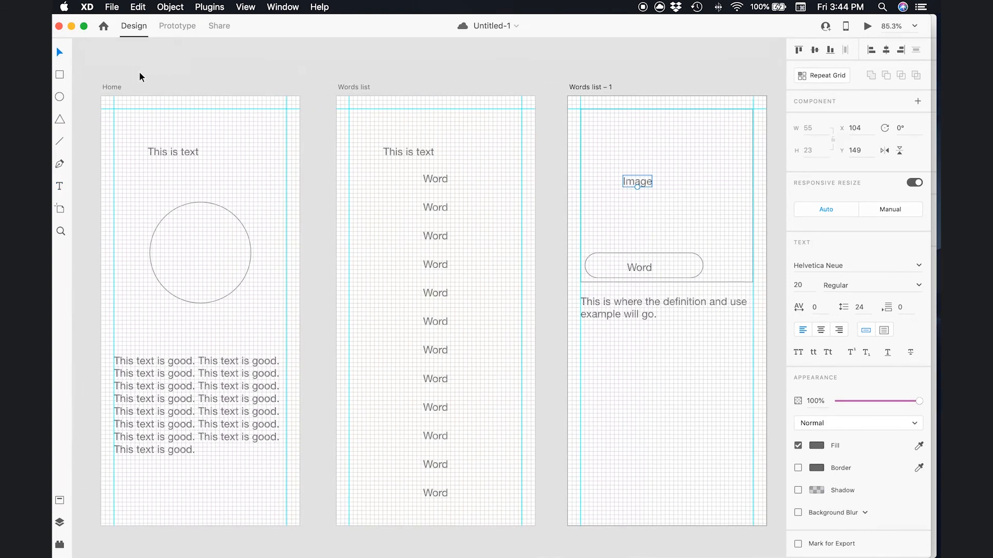
left_click(60, 186)
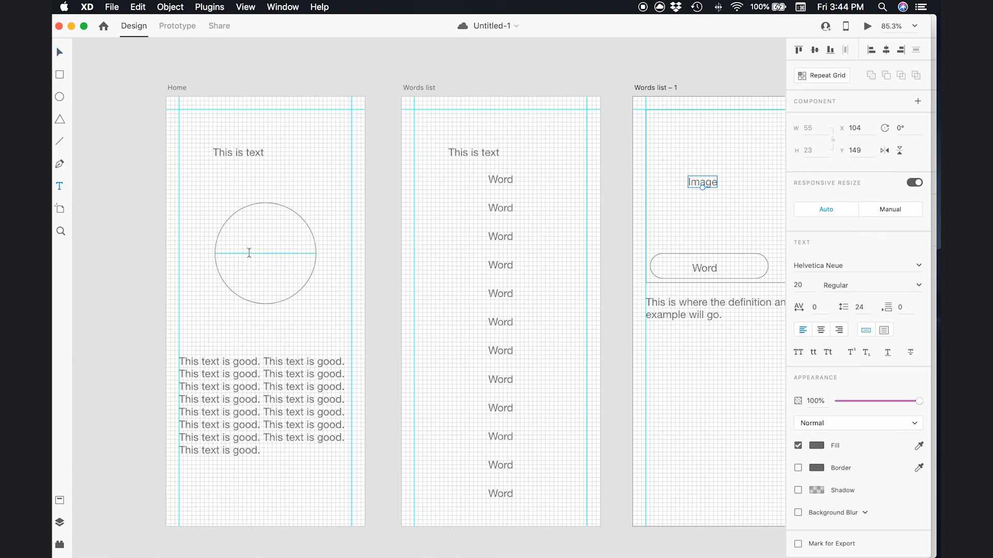
left_click(248, 254)
type("Logo")
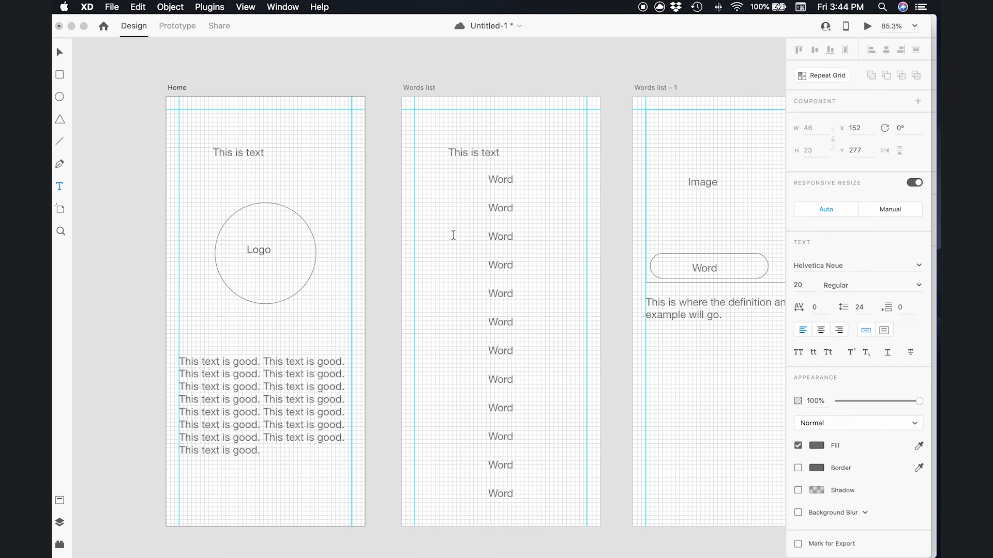
key("super+s")
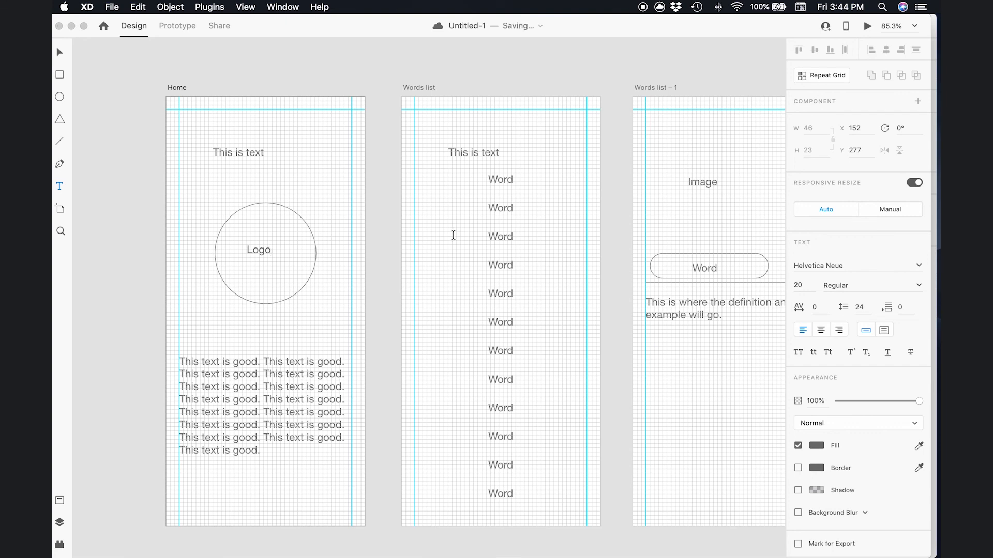